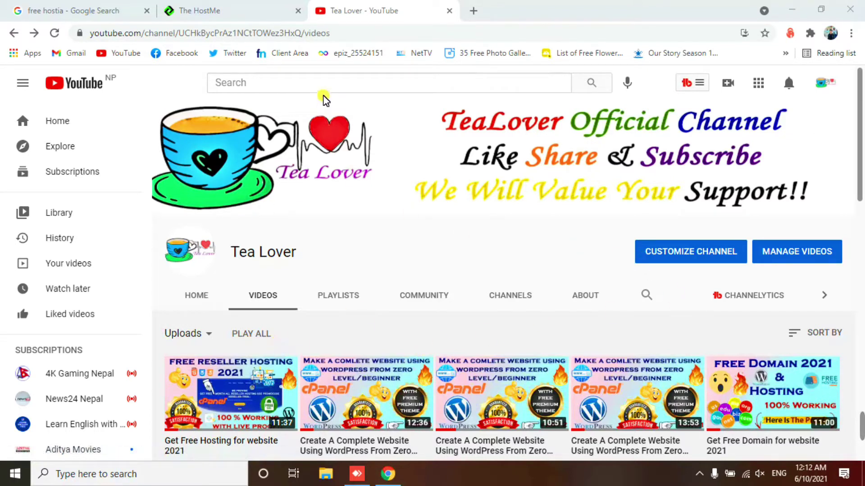
Step: Open the Freehostia website from the "free hostia" search results
click(224, 9)
click(72, 9)
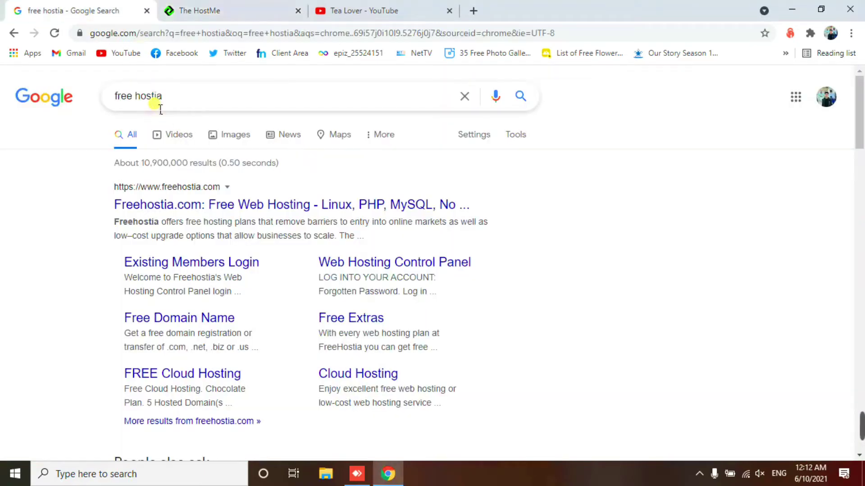
key(F5)
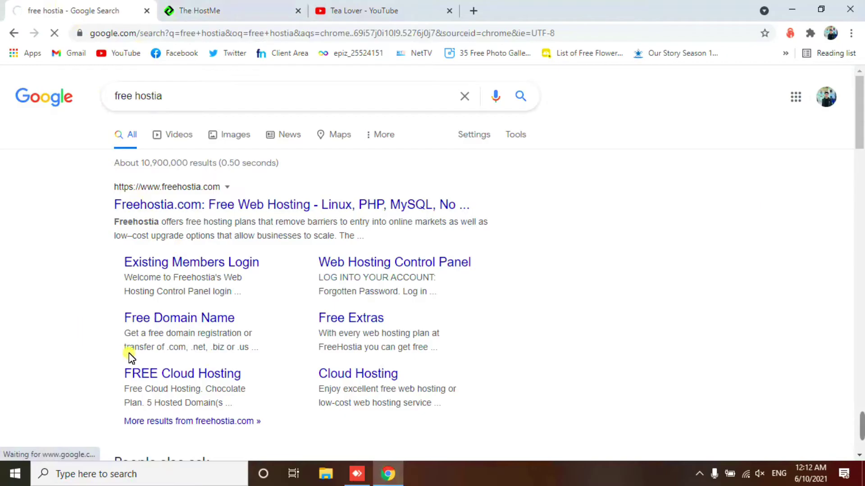
scroll(434, 258, down, 4)
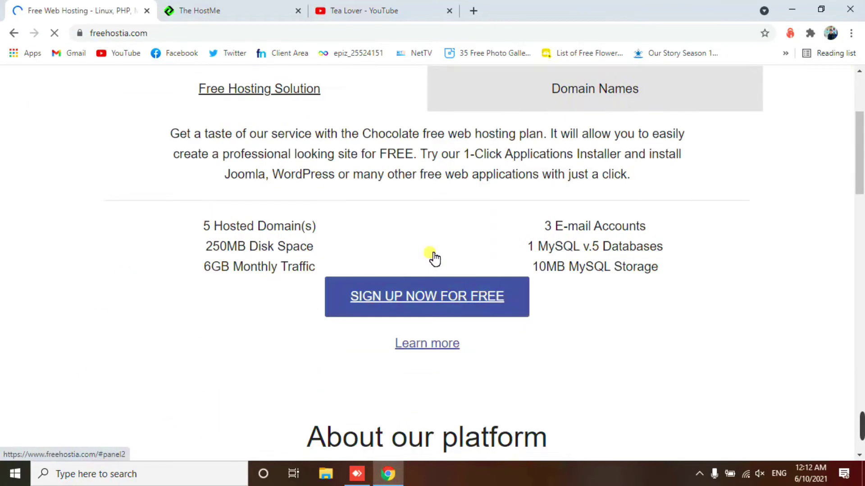
scroll(601, 330, up, 5)
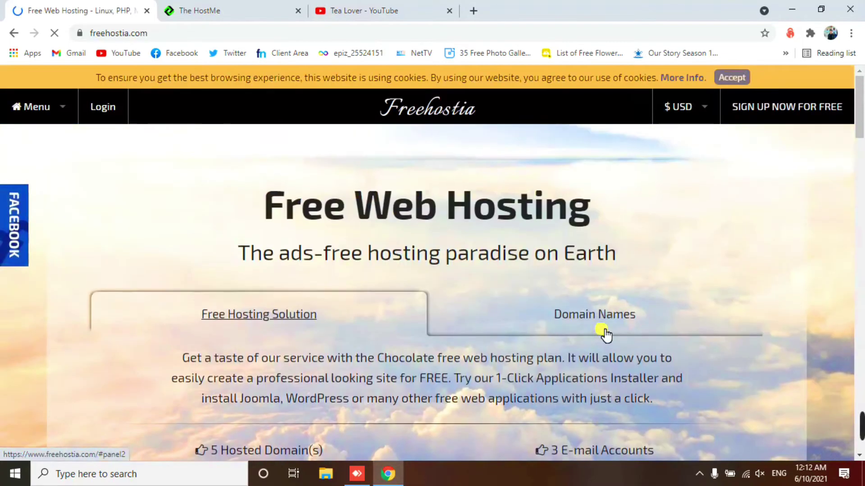
Step: Review the Free Hosting Solution features and start the free sign-up
drag(252, 316, 324, 320)
scroll(204, 277, down, 4)
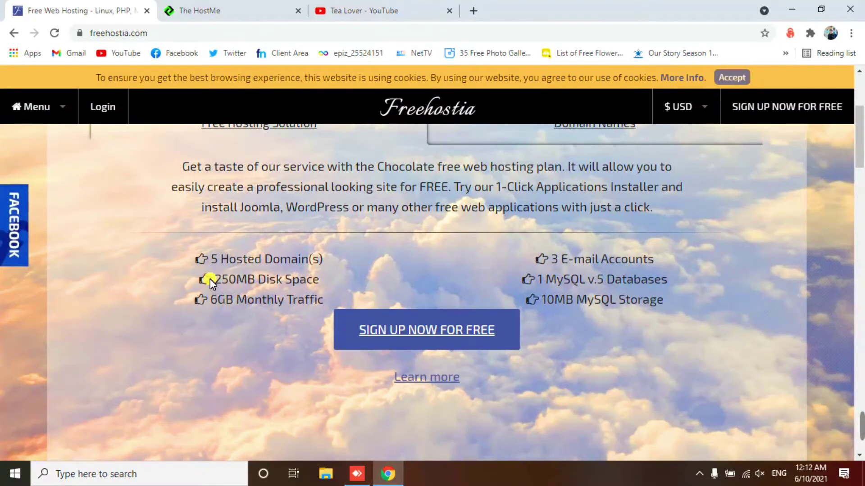
click(425, 330)
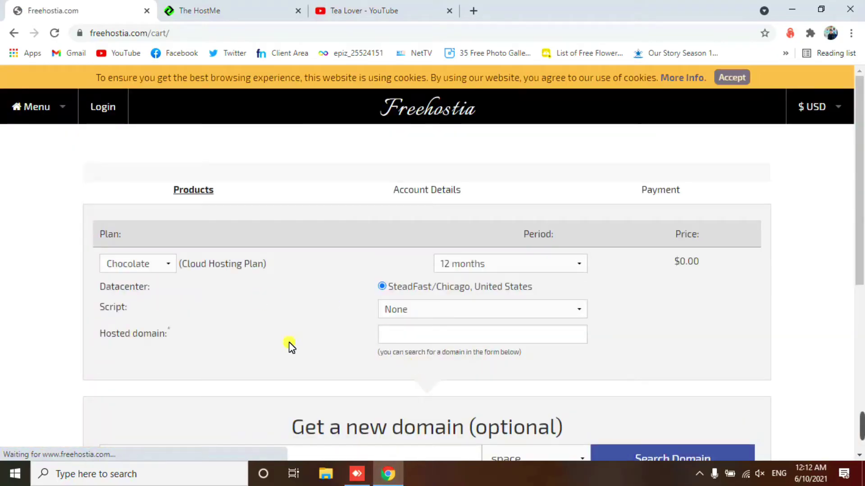
Step: Switch the cart's hosting plan to Supernatural to check it, and return the plan to Chocolate
click(165, 264)
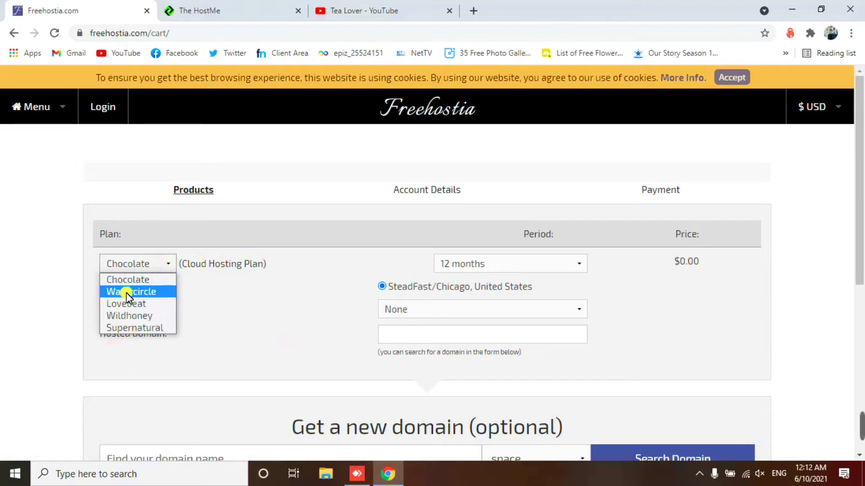
click(137, 328)
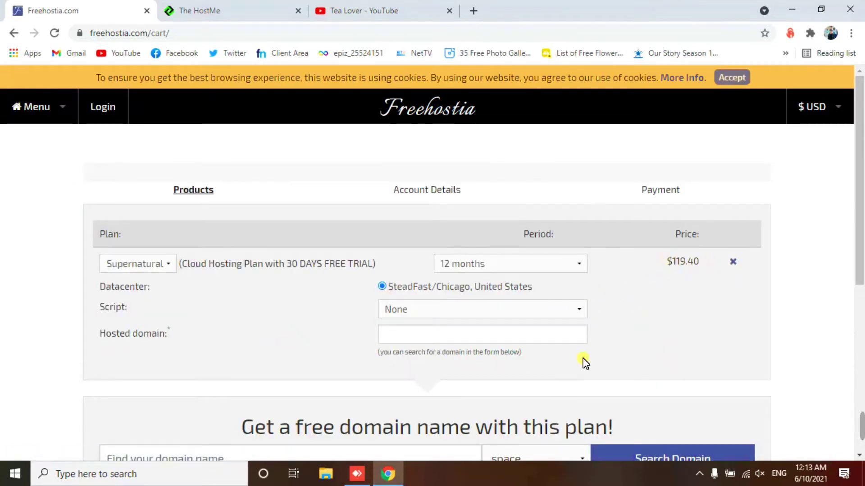
click(141, 270)
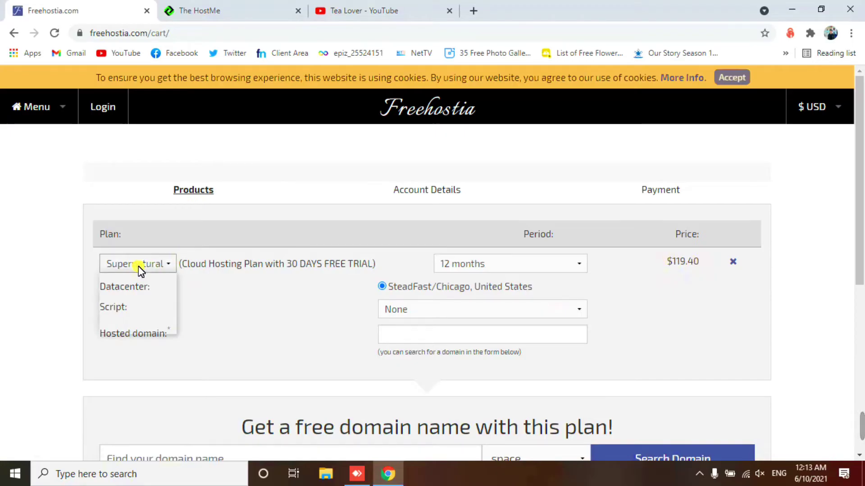
click(138, 278)
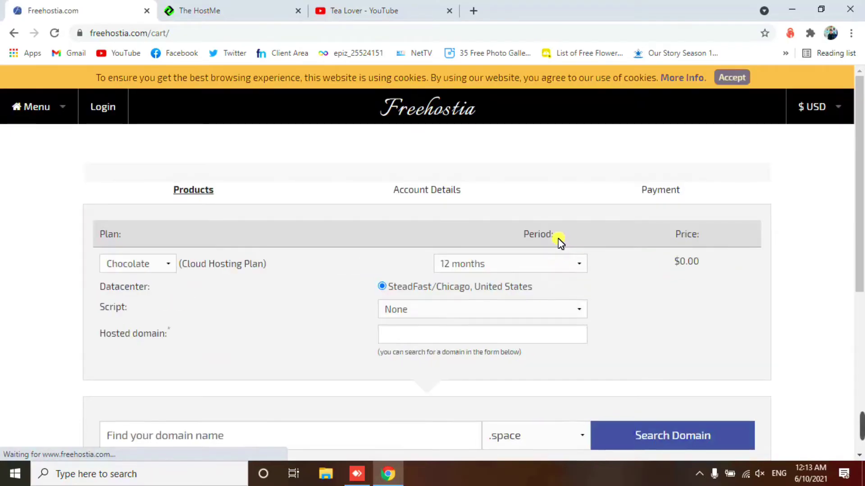
Step: Check the billing period options for the Chocolate plan
click(533, 271)
click(533, 266)
click(533, 266)
click(533, 266)
click(533, 265)
click(533, 266)
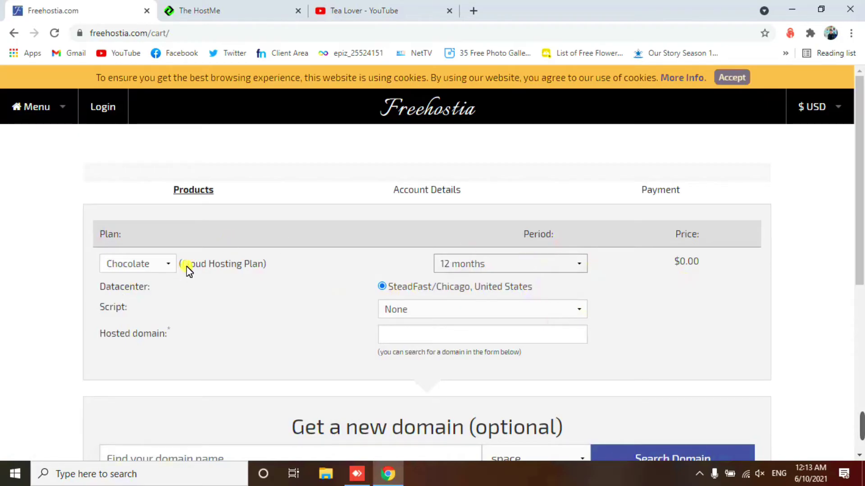
Step: Browse the domain extensions offered for registering a new domain with the order
scroll(502, 291, down, 4)
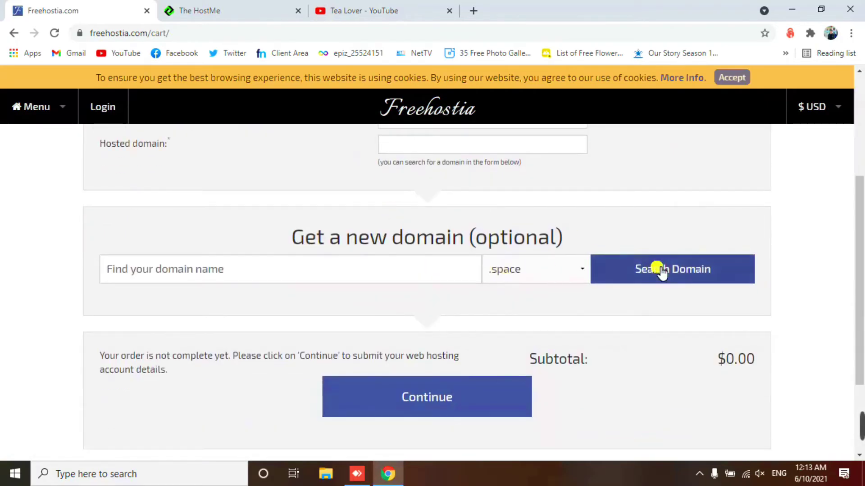
click(517, 272)
scroll(512, 217, down, 1)
scroll(514, 187, down, 20)
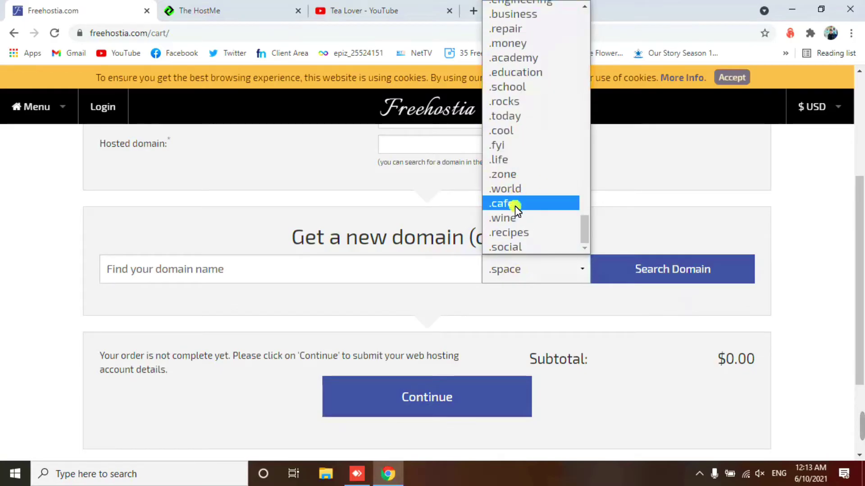
scroll(515, 212, up, 20)
scroll(515, 212, up, 5)
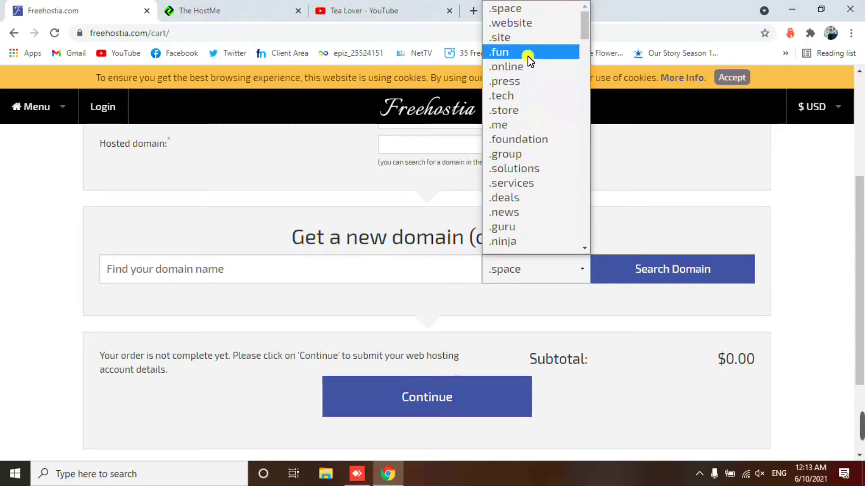
scroll(527, 135, down, 9)
scroll(454, 274, up, 3)
click(454, 274)
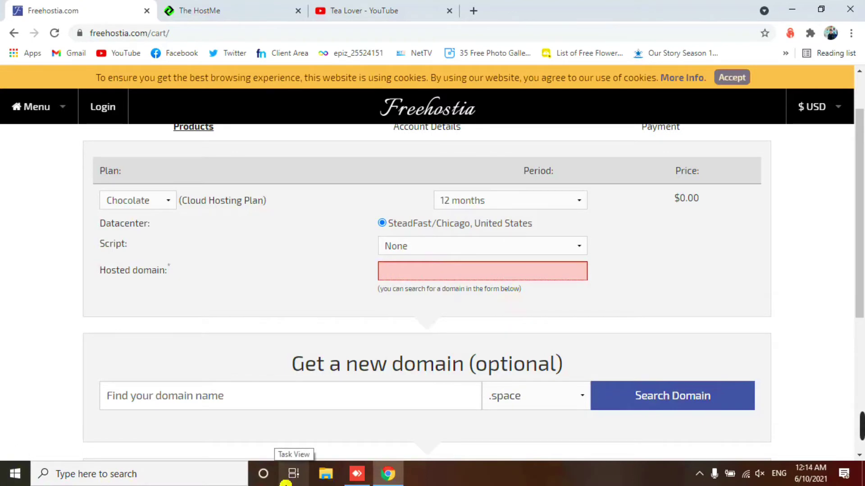
mouse_move(420, 268)
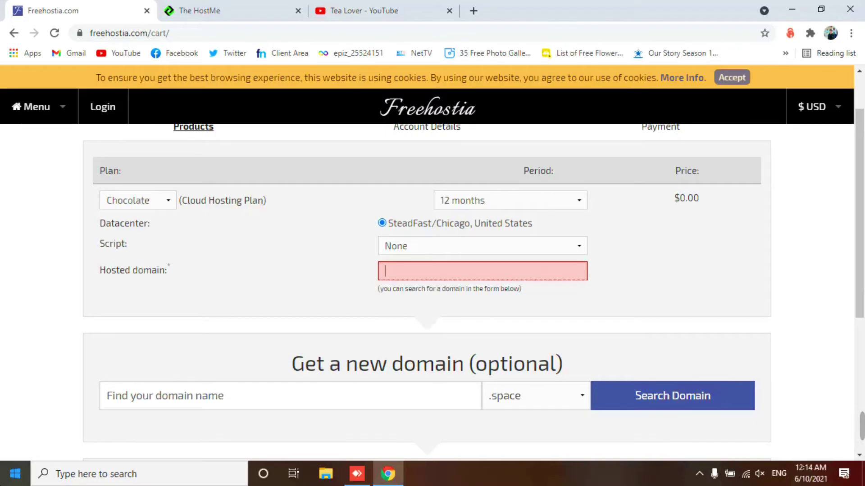
Step: Look through The HostMe site's domain prices and service benefits down to its web hosting plans
click(281, 10)
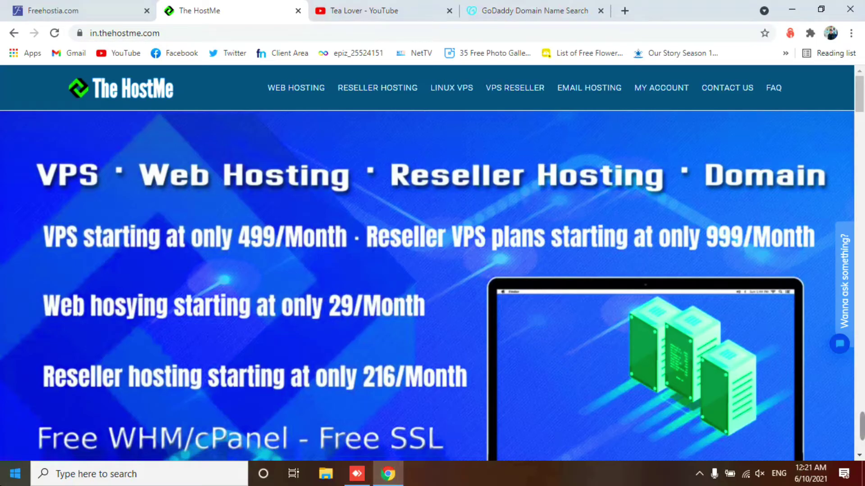
scroll(563, 196, down, 10)
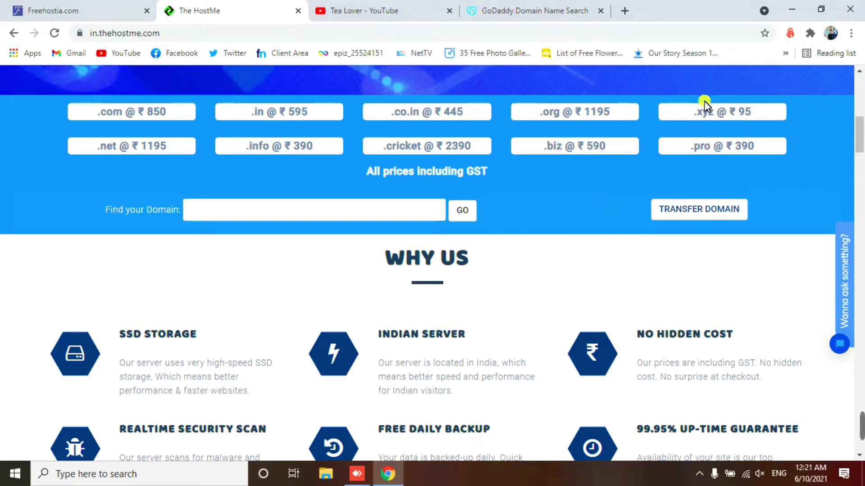
scroll(511, 301, down, 5)
scroll(512, 304, down, 4)
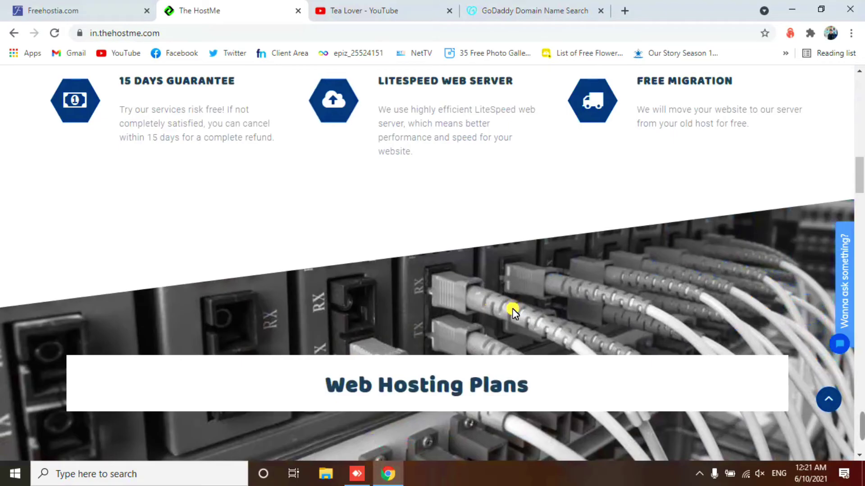
scroll(514, 307, down, 8)
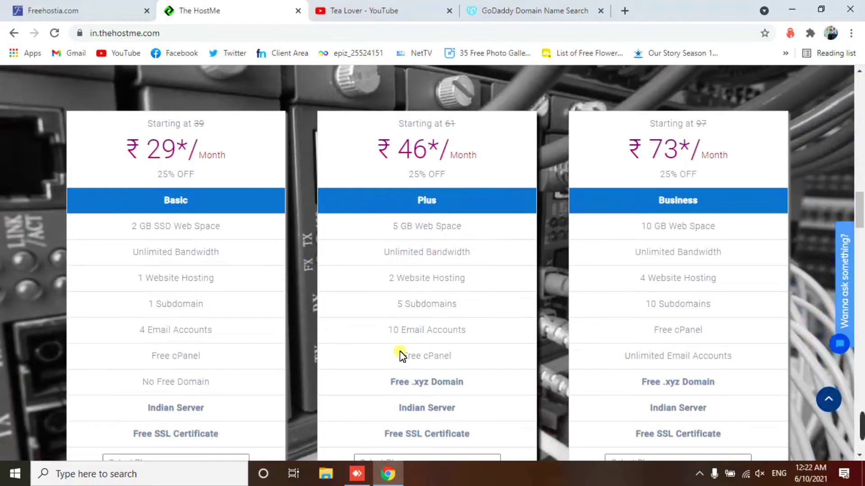
Step: Compare the monthly prices and free .xyz domain offers of The HostMe's Plus and Business plans
drag(400, 124, 411, 151)
click(411, 151)
drag(679, 153, 648, 152)
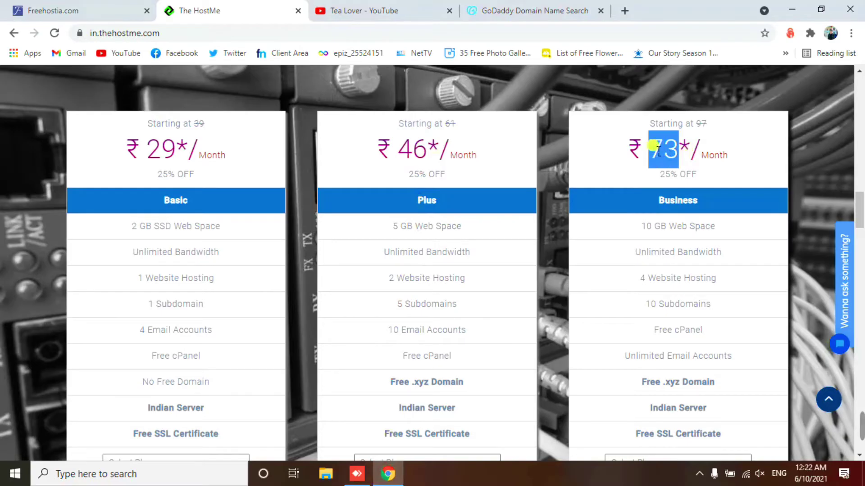
click(605, 179)
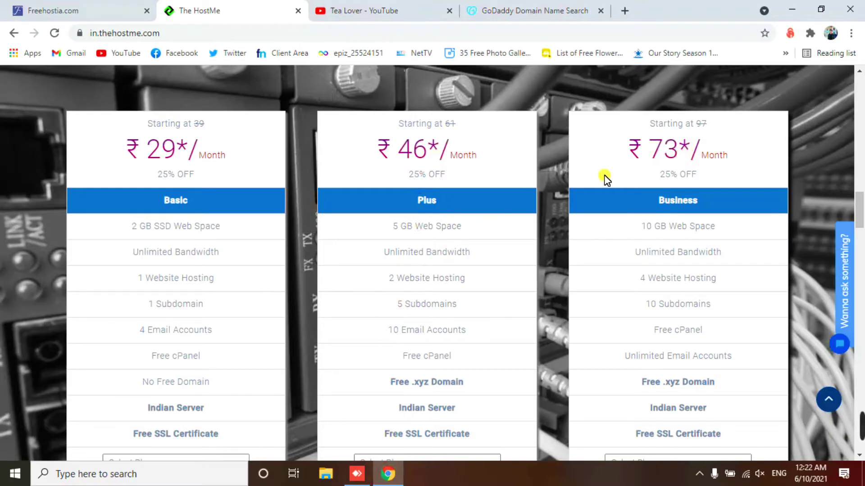
scroll(454, 332, down, 1)
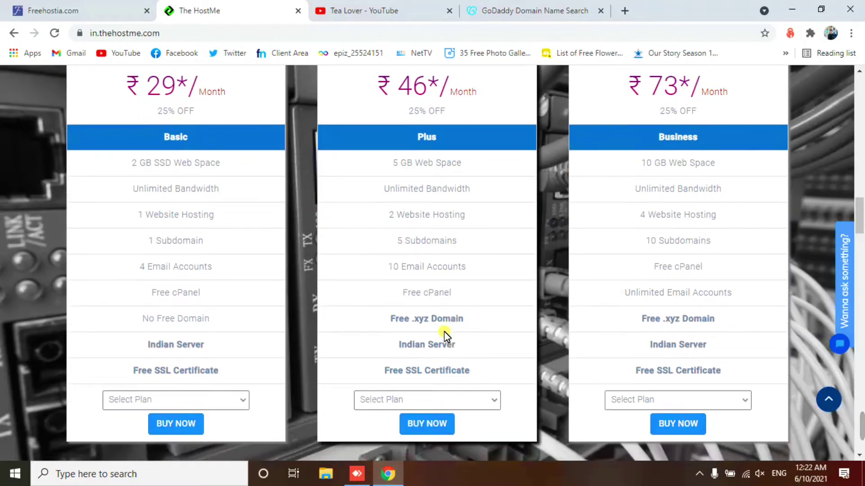
drag(392, 321, 476, 322)
click(477, 322)
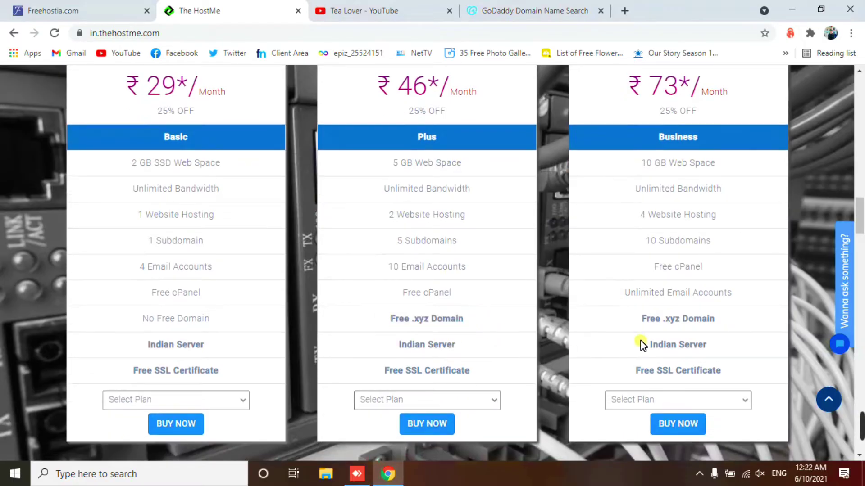
drag(645, 313, 780, 336)
click(780, 337)
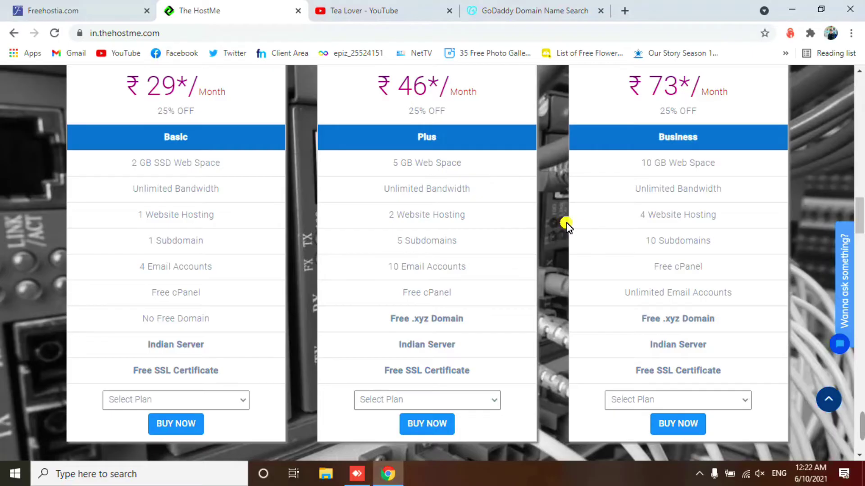
Step: Return to the Freehostia cart, enter tealoverofficial.com as the hosted domain, and continue to the account details
click(53, 6)
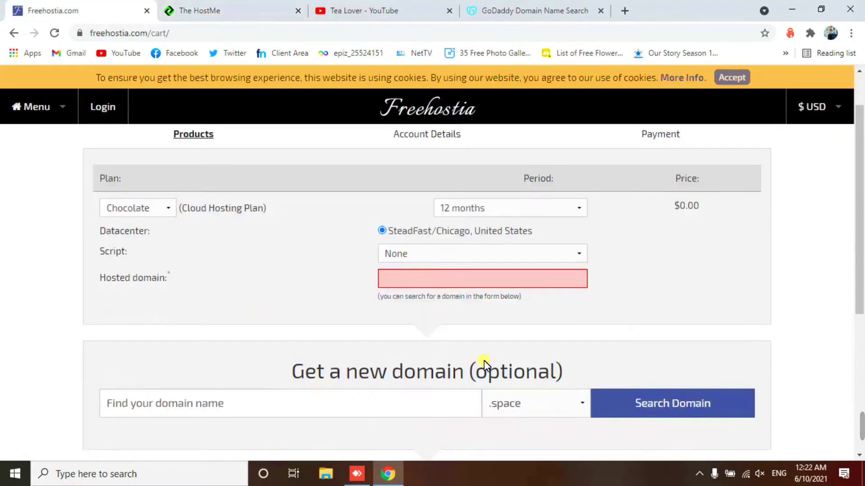
scroll(484, 360, down, 2)
click(400, 208)
text(tealoverofficial.com)
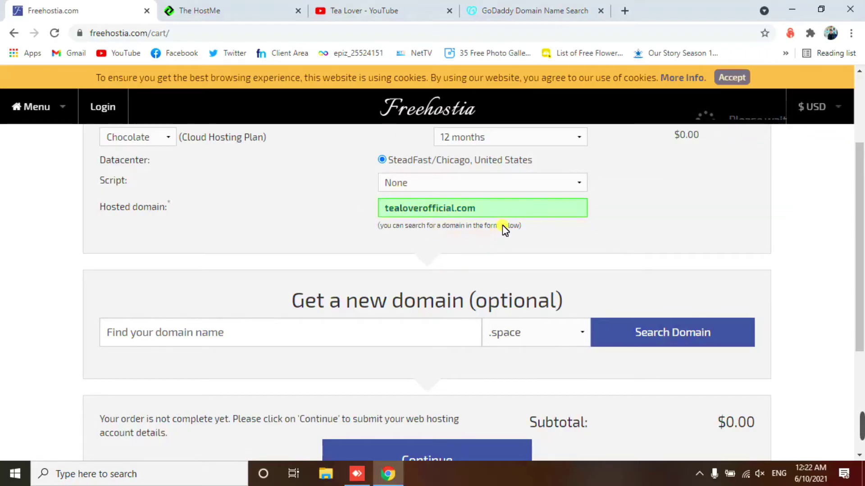
scroll(445, 228, down, 4)
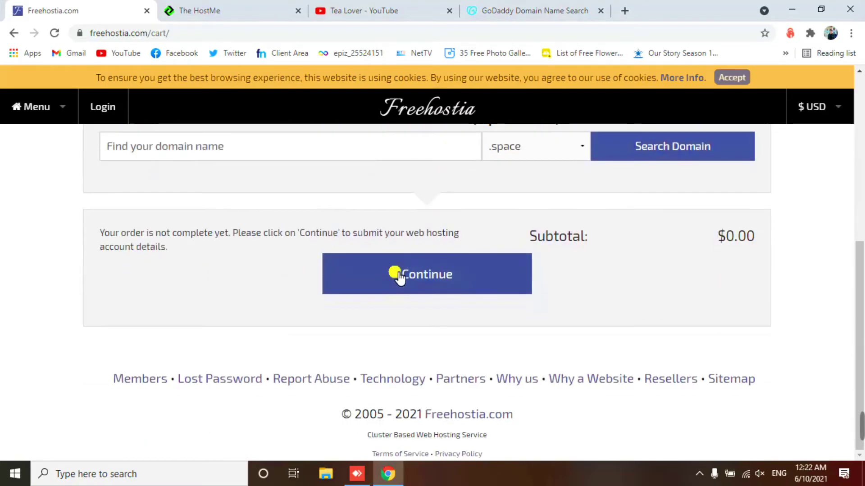
click(423, 291)
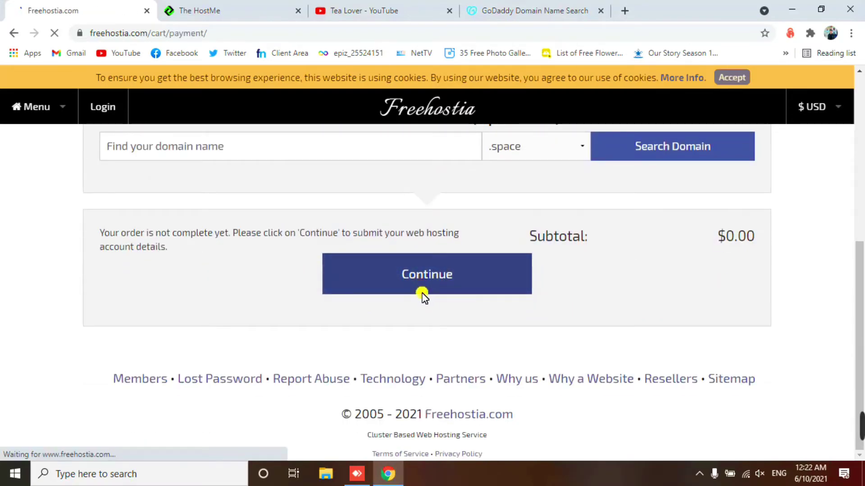
Step: Set the country to Nepal and fill in the customer's name, email, phone number and address, leaving the company blank
click(289, 246)
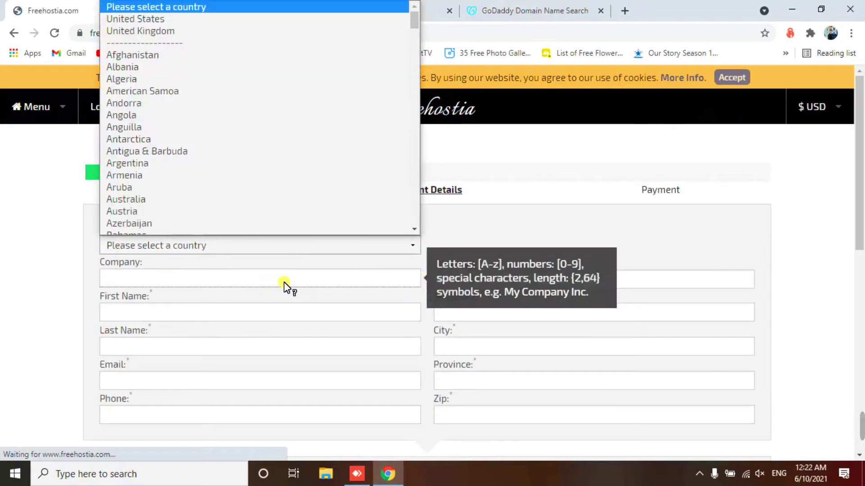
click(283, 282)
click(261, 249)
scroll(226, 181, down, 20)
key(n)
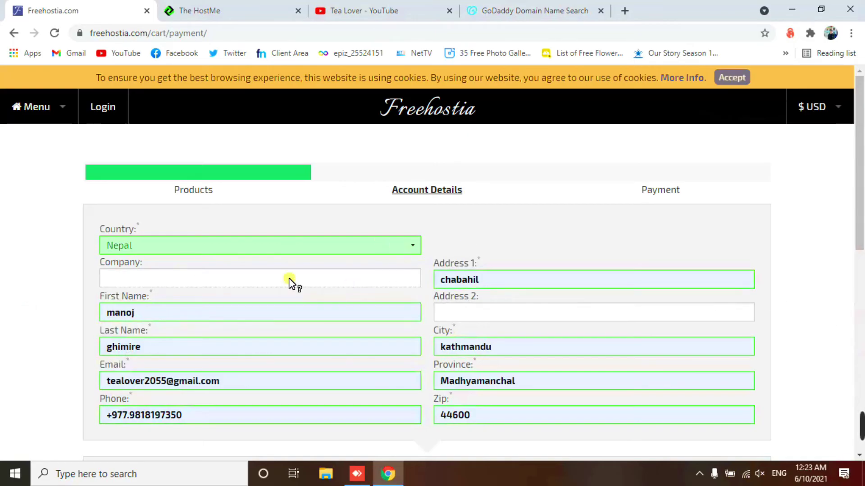
Step: Complete the reCAPTCHA check, agree to the terms and policies, and submit the free cloud web hosting account order
scroll(280, 308, down, 3)
scroll(579, 214, down, 5)
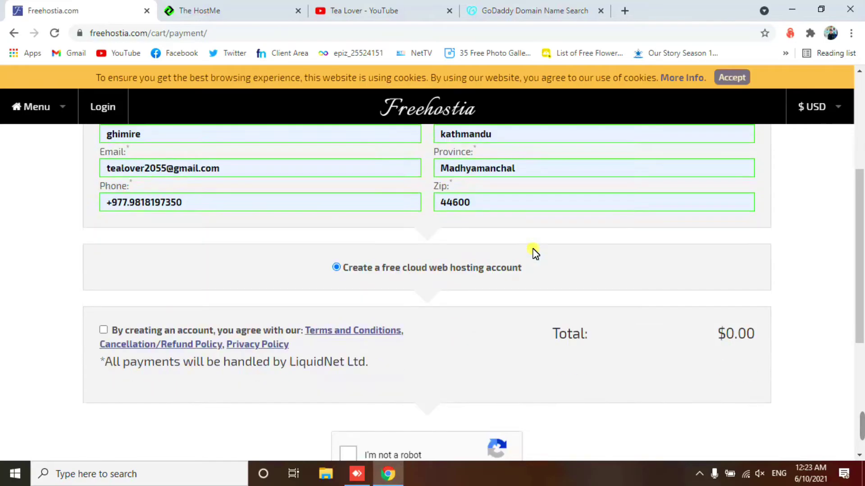
click(367, 289)
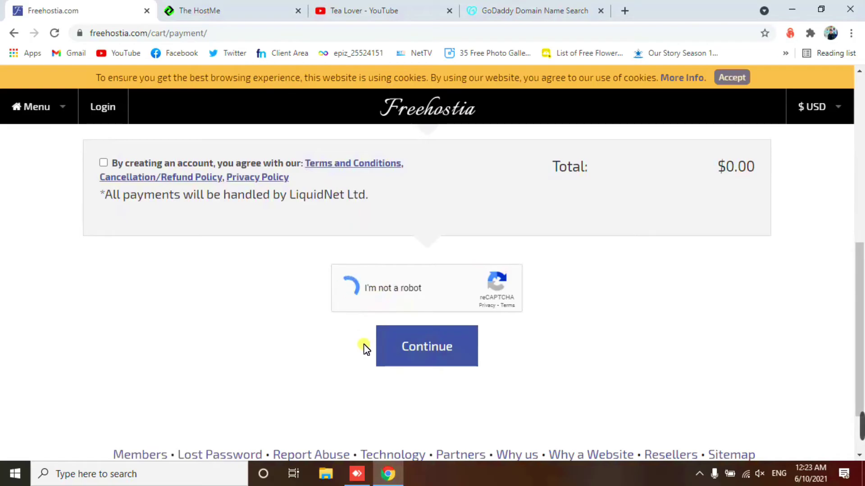
click(439, 348)
click(103, 163)
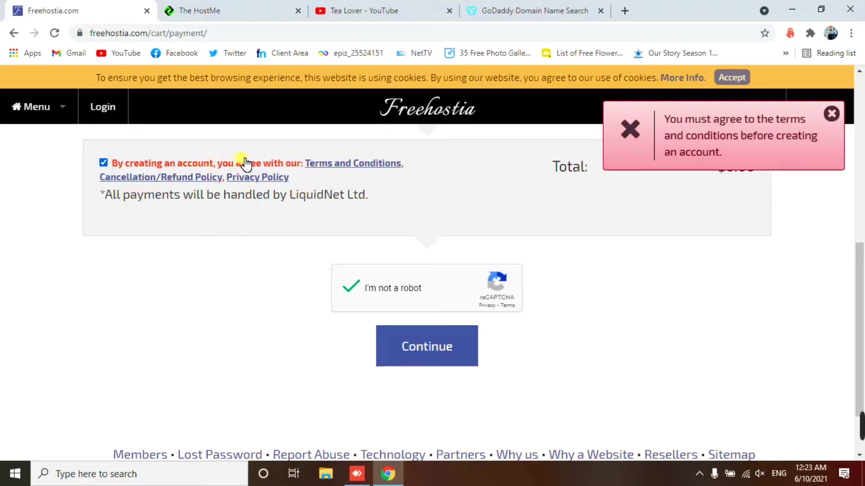
click(426, 346)
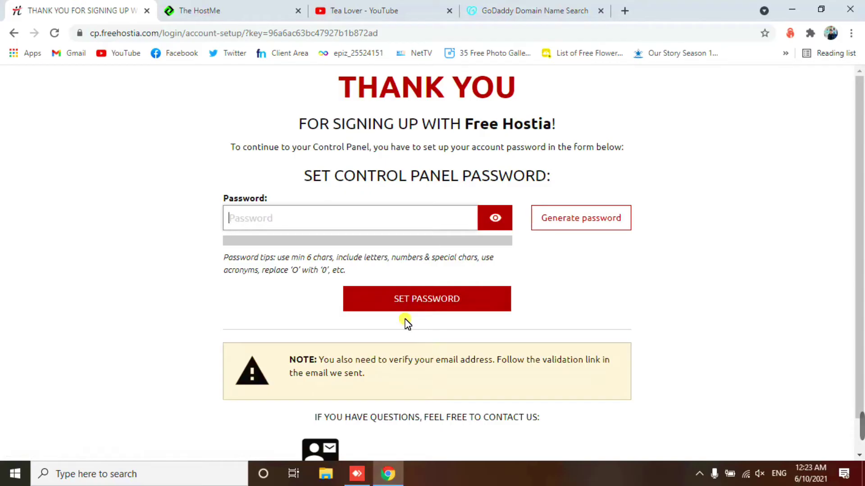
Step: Set the hosting account's control panel password and save it in the browser
click(392, 210)
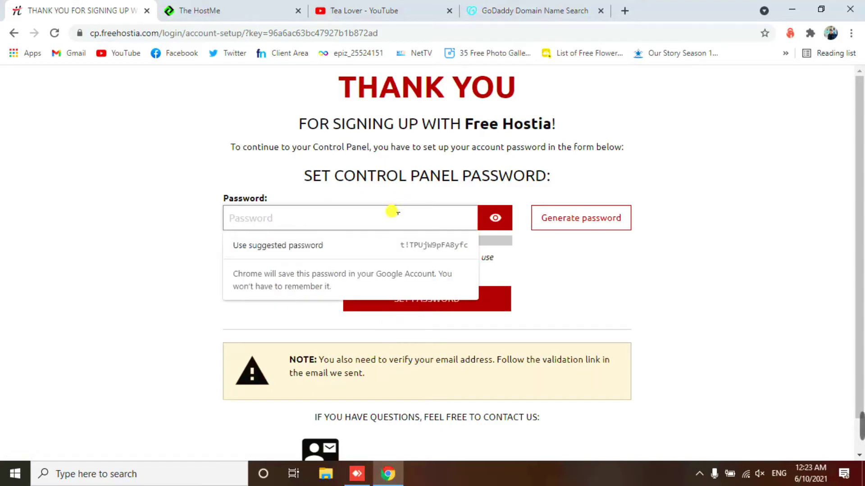
text(****)
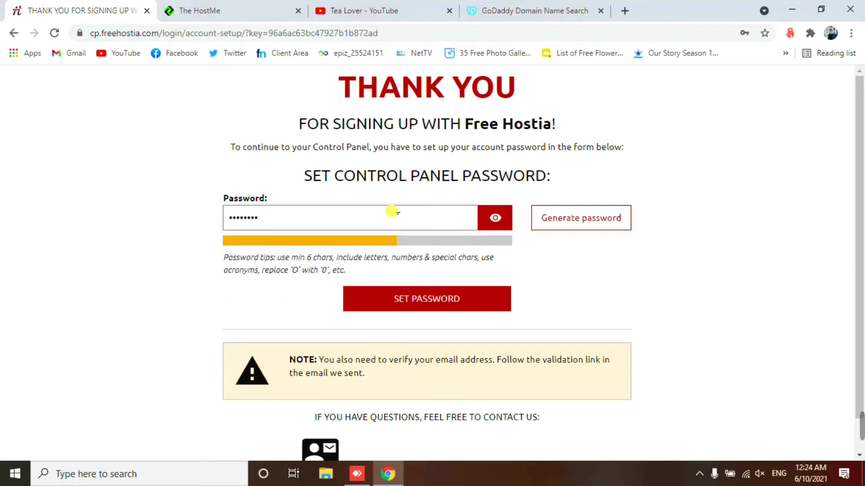
scroll(507, 344, down, 1)
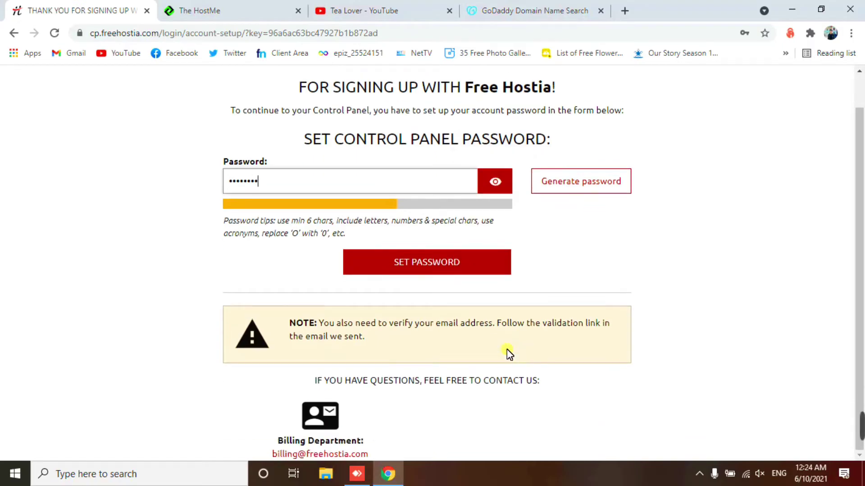
scroll(506, 349, up, 1)
click(414, 305)
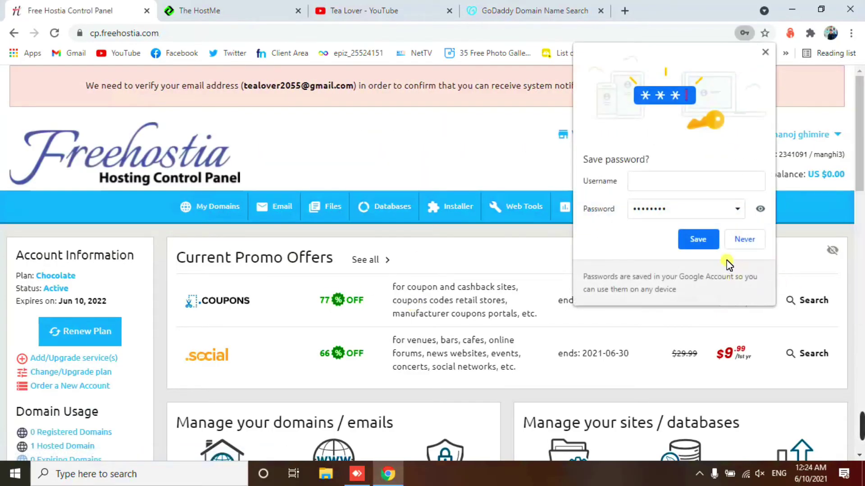
click(697, 247)
Step: Examine the control panel's management tools and the Chocolate plan's account usage limits, including the domain limit
scroll(295, 289, down, 8)
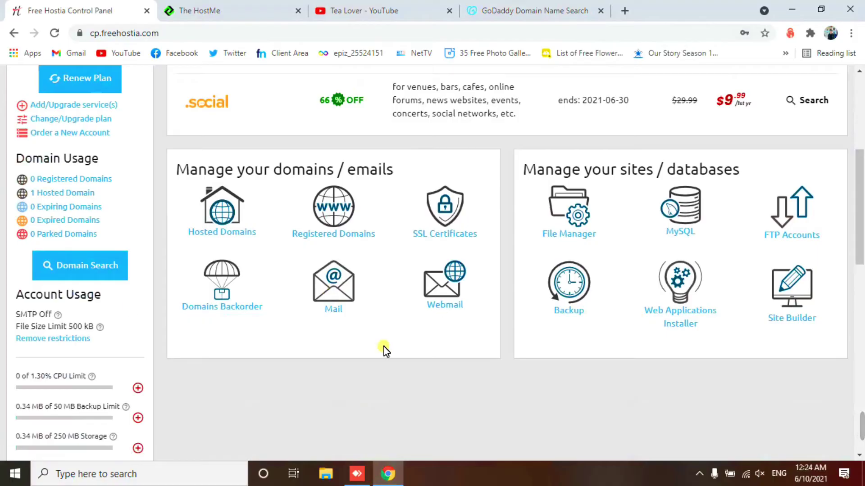
scroll(199, 366, down, 4)
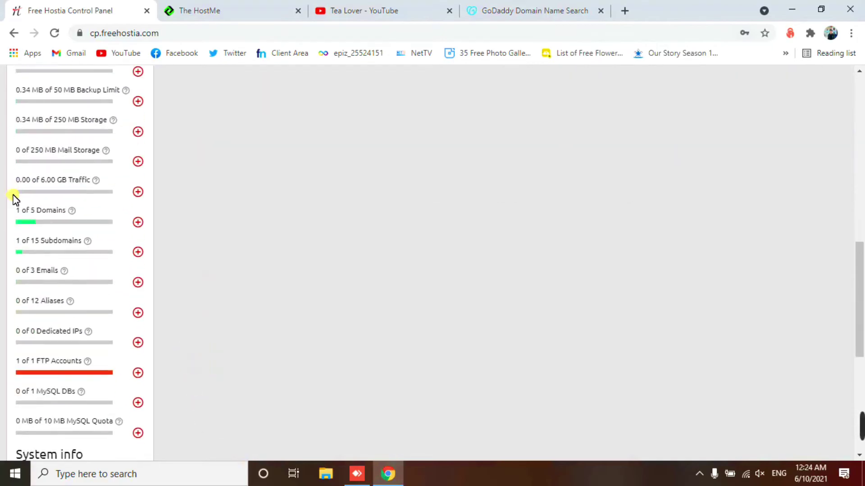
click(139, 222)
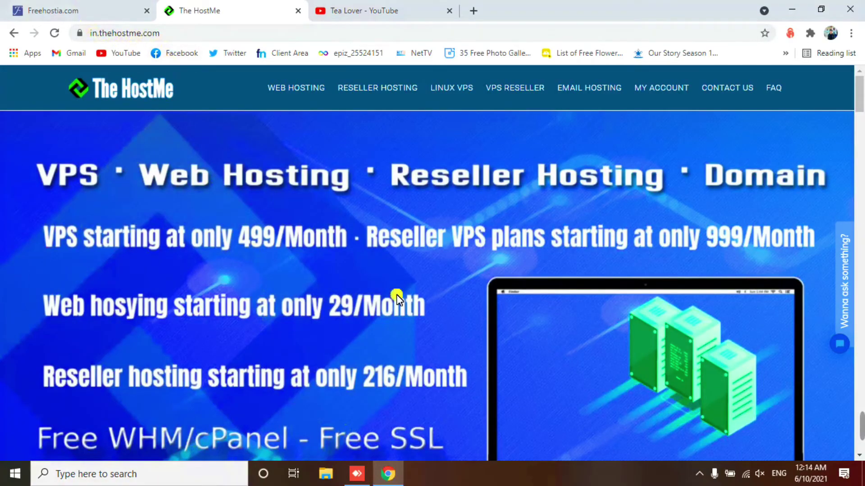
Step: Review The HostMe's domain extension price list, checking the .com, .in and .xyz prices
scroll(229, 306, down, 3)
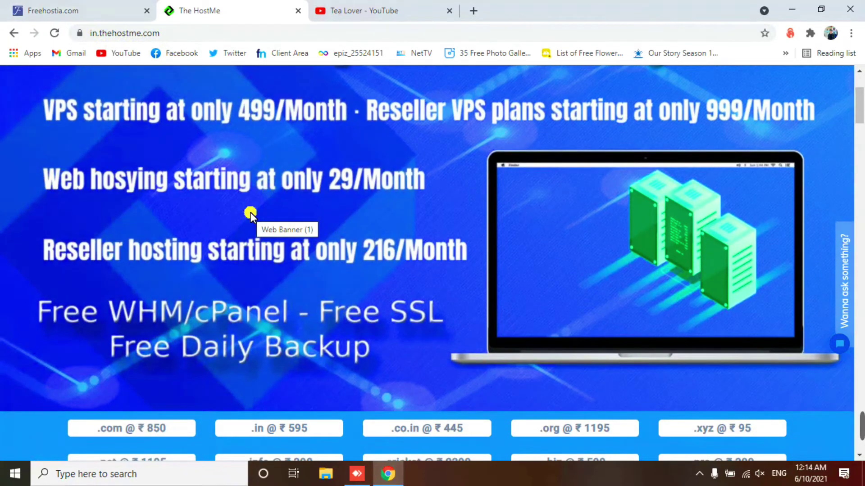
scroll(251, 212, down, 3)
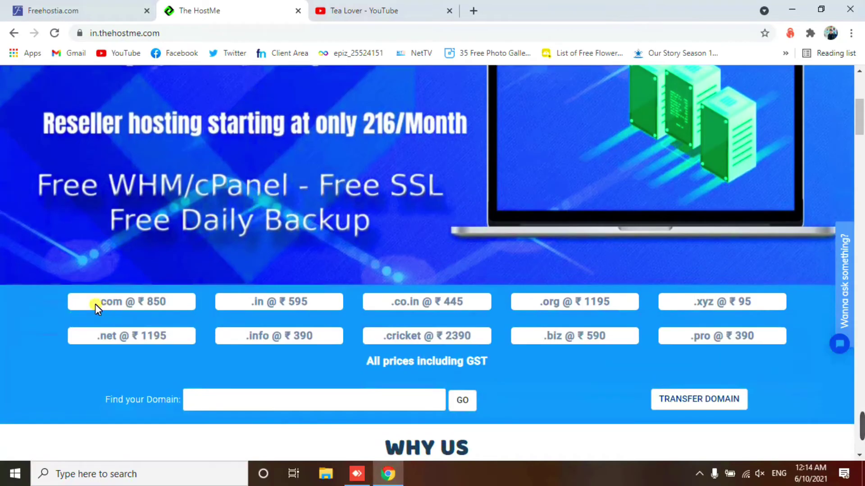
drag(96, 304, 171, 309)
drag(251, 303, 296, 304)
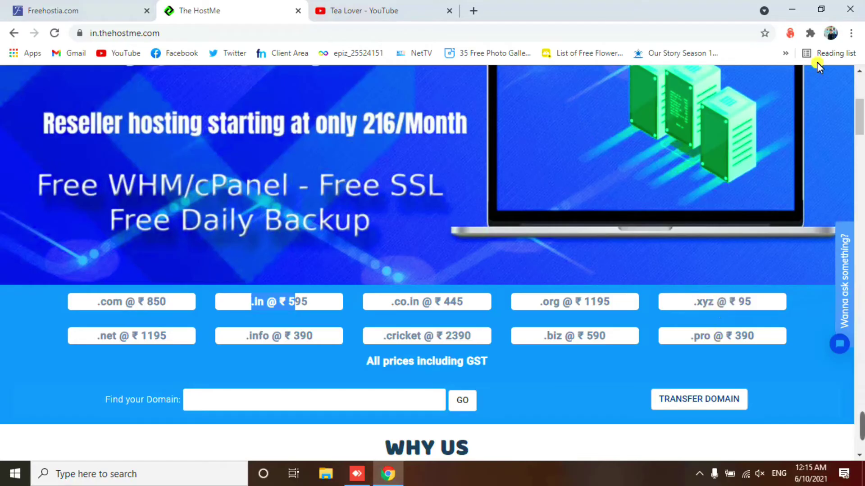
drag(737, 302, 752, 307)
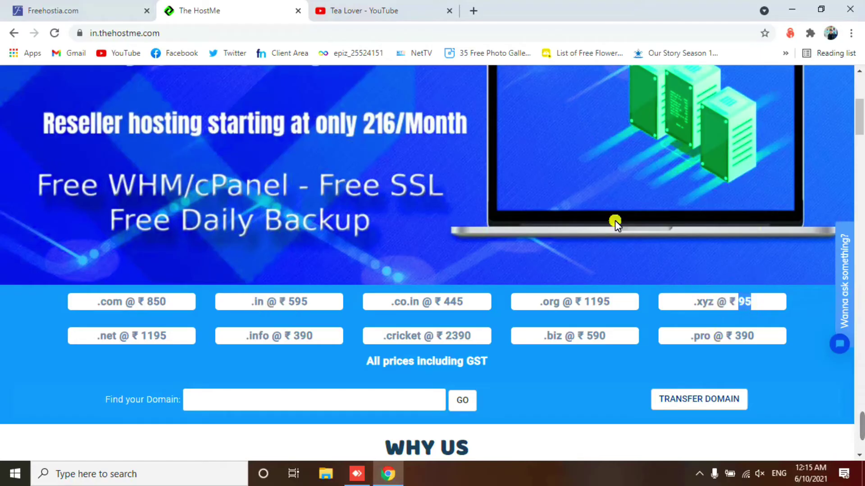
Step: Open GoDaddy in a new browser tab and search for the domain tealoverofficial.xyz
click(474, 10)
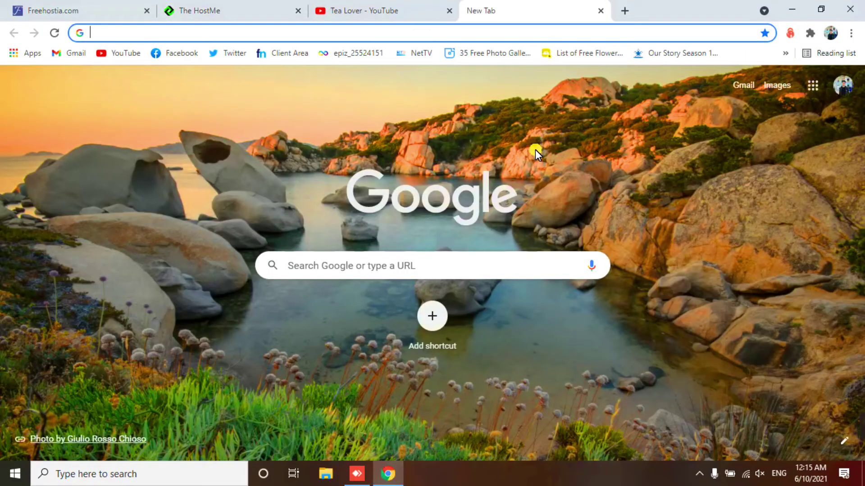
text(godaddy)
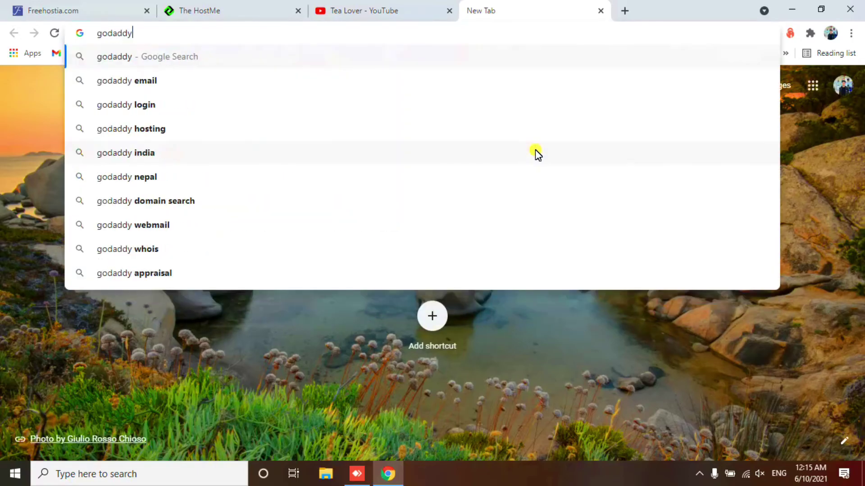
key(Return)
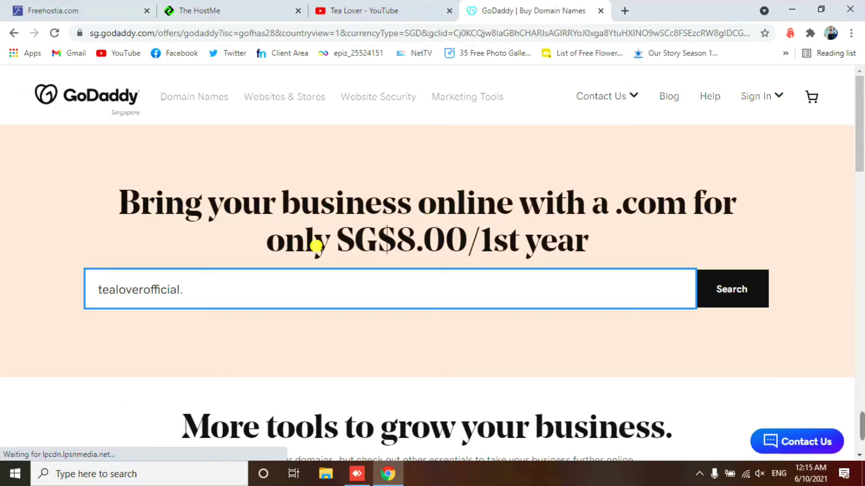
text(xyz)
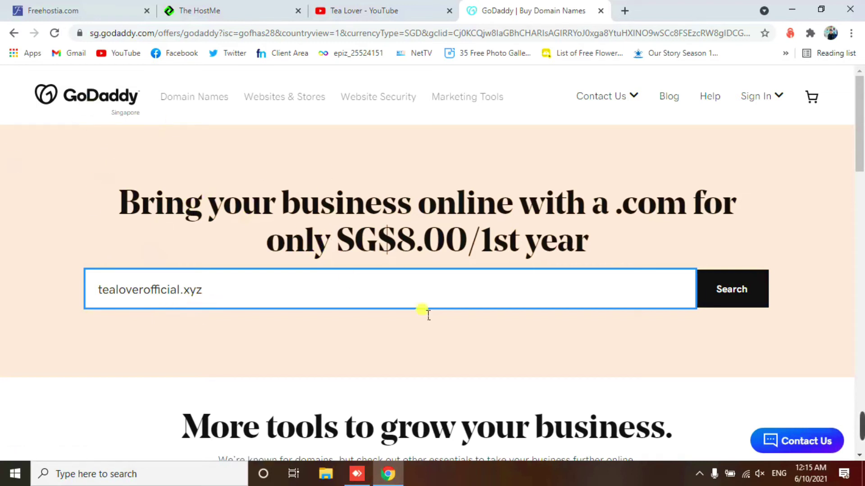
click(738, 295)
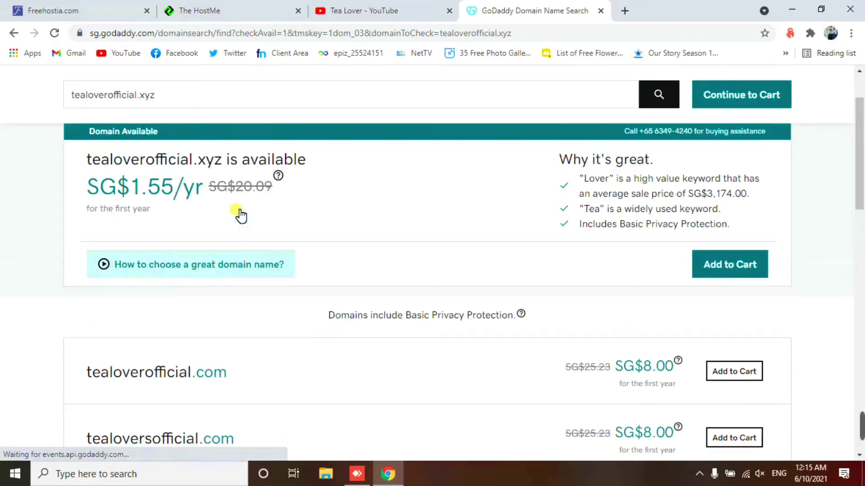
Step: Examine GoDaddy's first-year and regular prices for tealoverofficial.xyz
drag(130, 180, 494, 284)
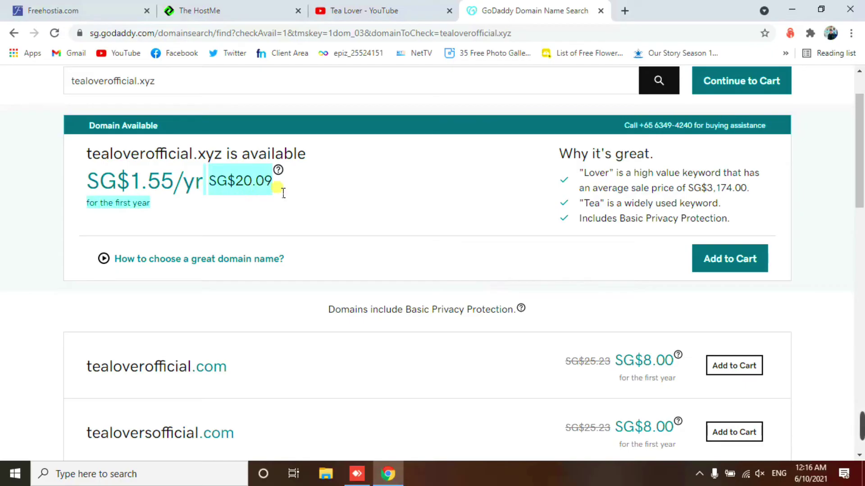
click(311, 208)
scroll(307, 208, up, 2)
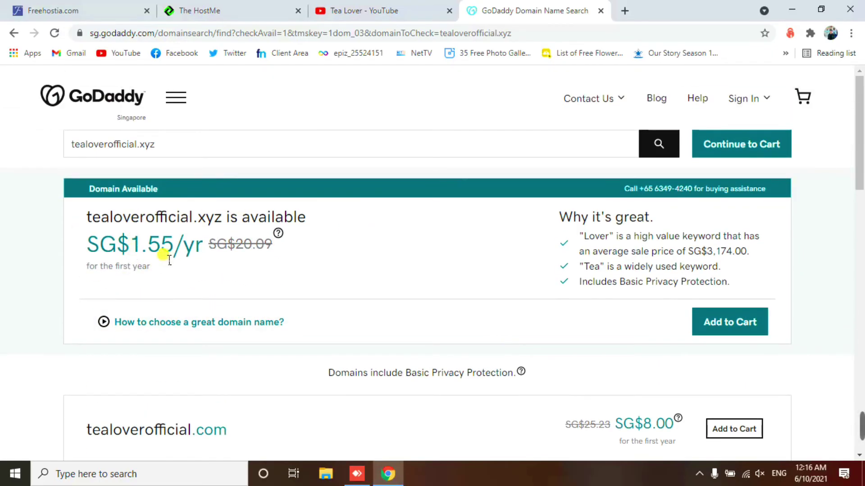
scroll(170, 239, down, 1)
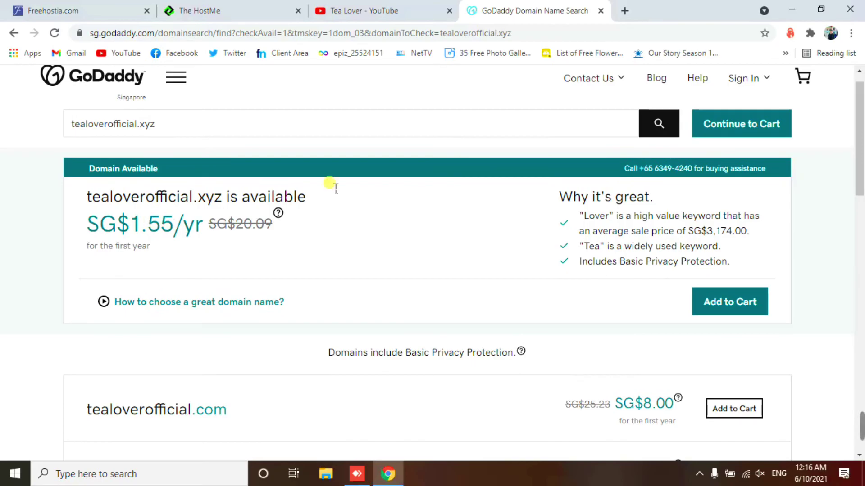
Step: Return to The HostMe and search for tealoverofficial.xyz, reusing the domain name from GoDaddy's results
click(388, 8)
click(251, 6)
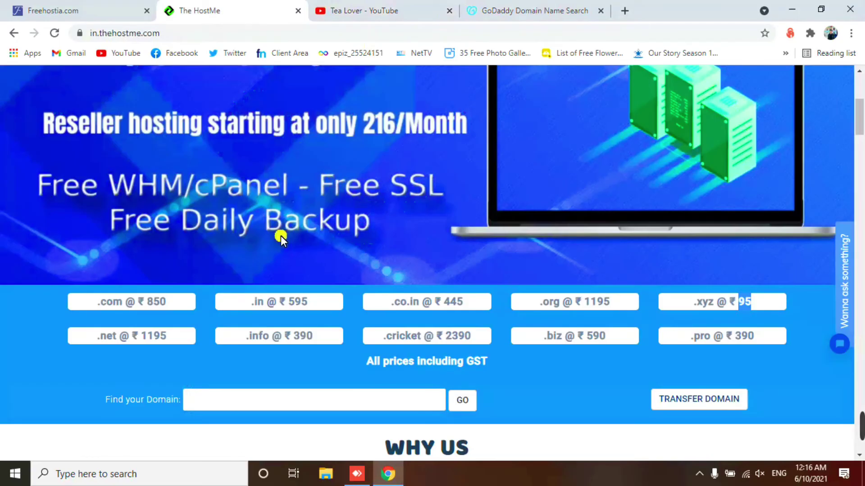
scroll(280, 235, down, 1)
scroll(236, 263, down, 1)
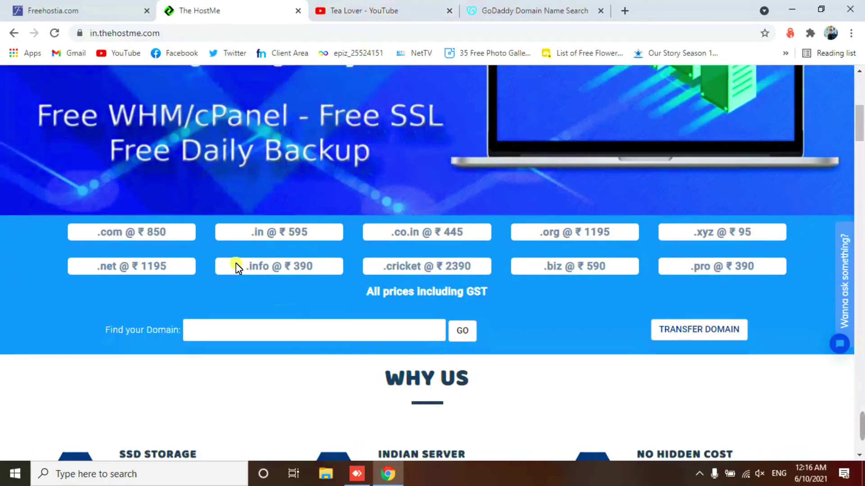
scroll(374, 242, up, 1)
click(277, 336)
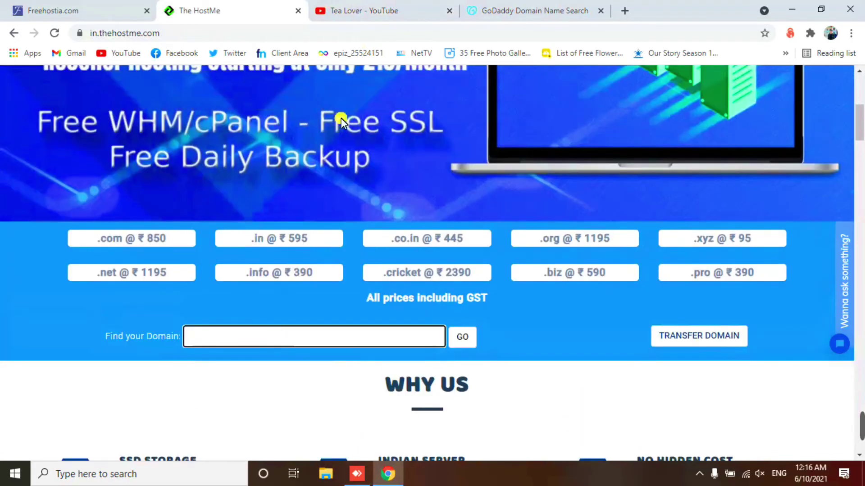
click(527, 10)
drag(222, 220, 87, 216)
click(89, 218)
key(ctrl+shift+Tab)
key(ctrl+shift+Tab)
text(.xyz)
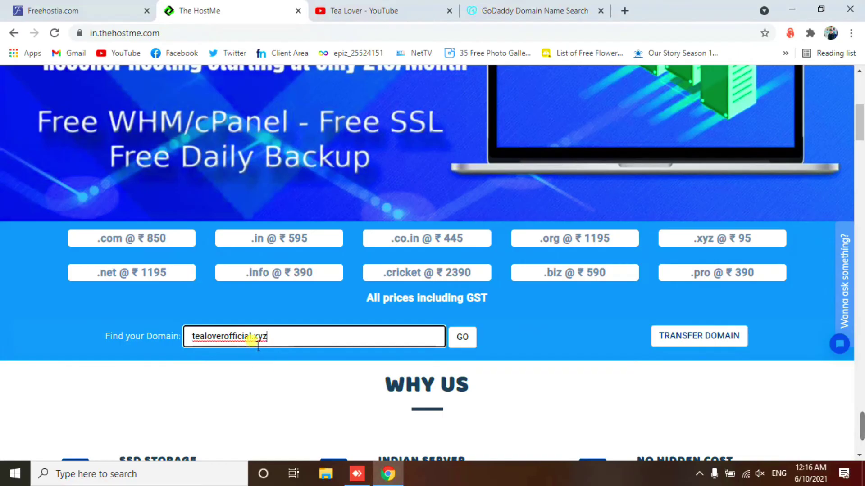
click(462, 337)
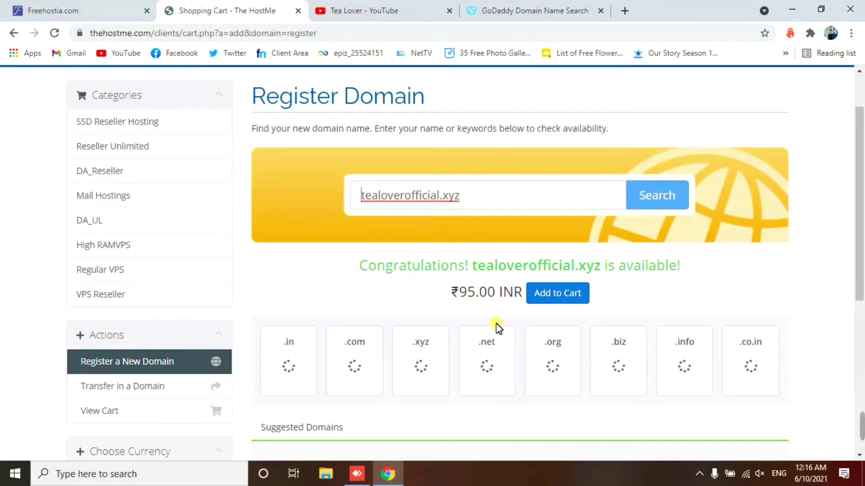
Step: Check the availability of tealoverofficial.xyz, add it to the cart and proceed to its domain configuration
drag(368, 266, 429, 276)
click(405, 289)
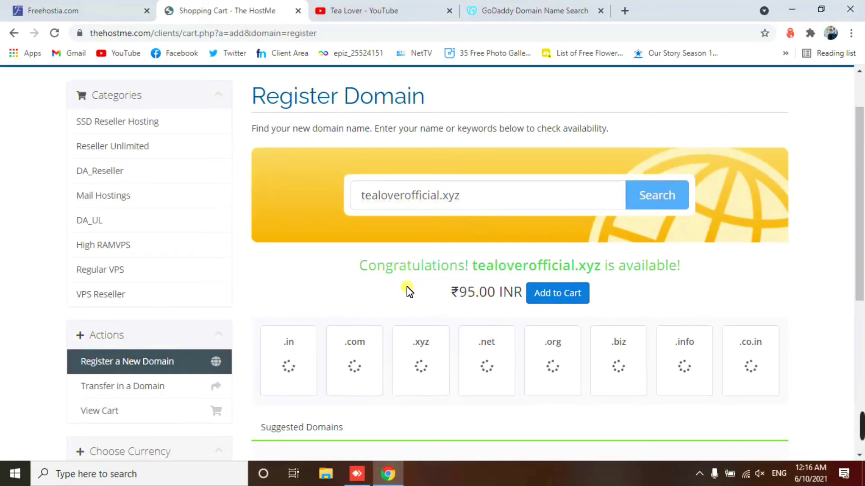
drag(374, 265, 679, 268)
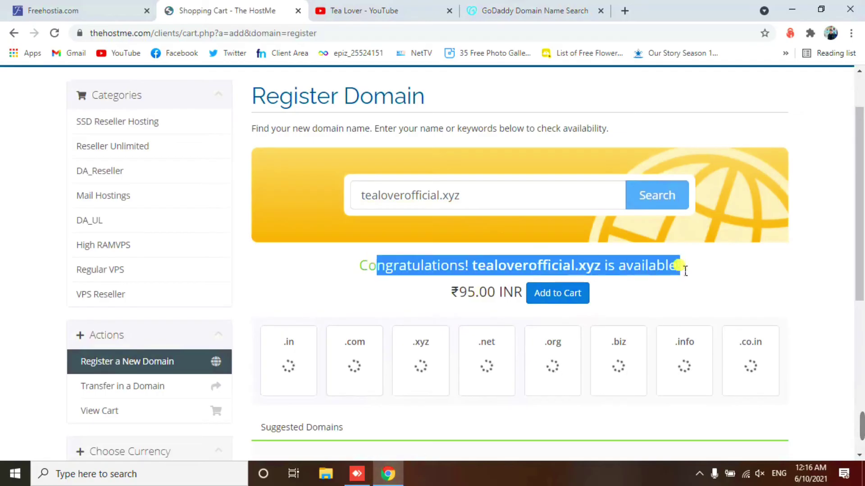
click(676, 293)
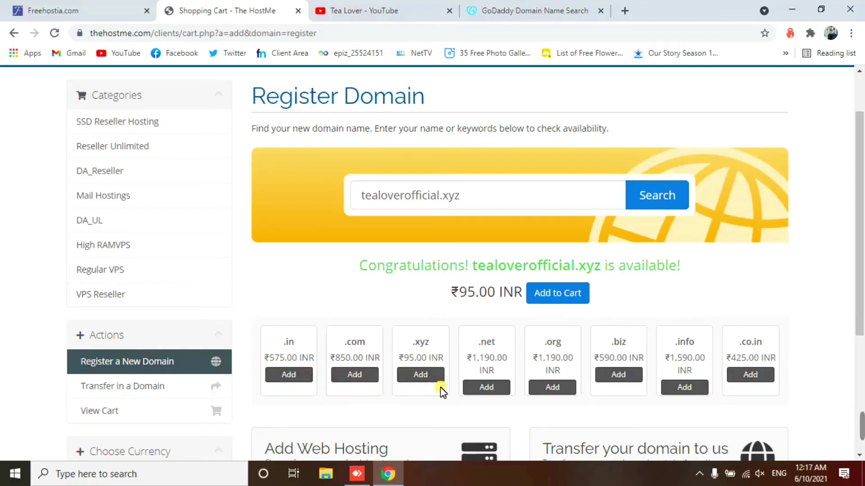
click(561, 300)
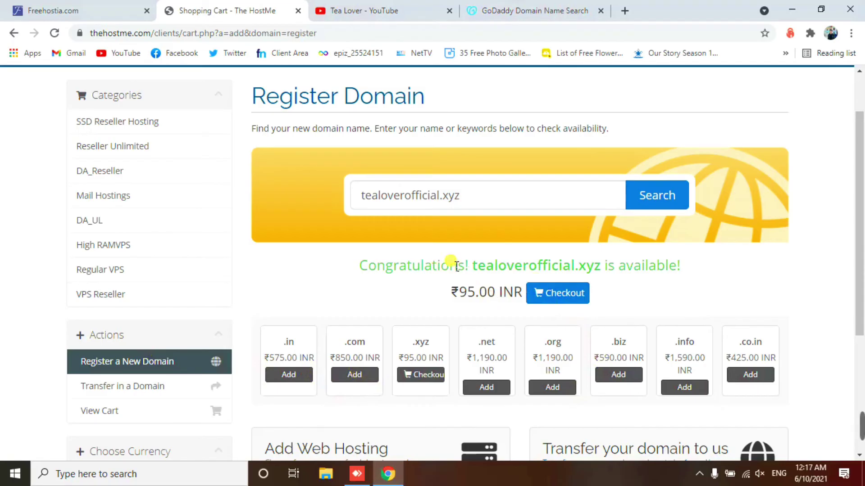
click(561, 293)
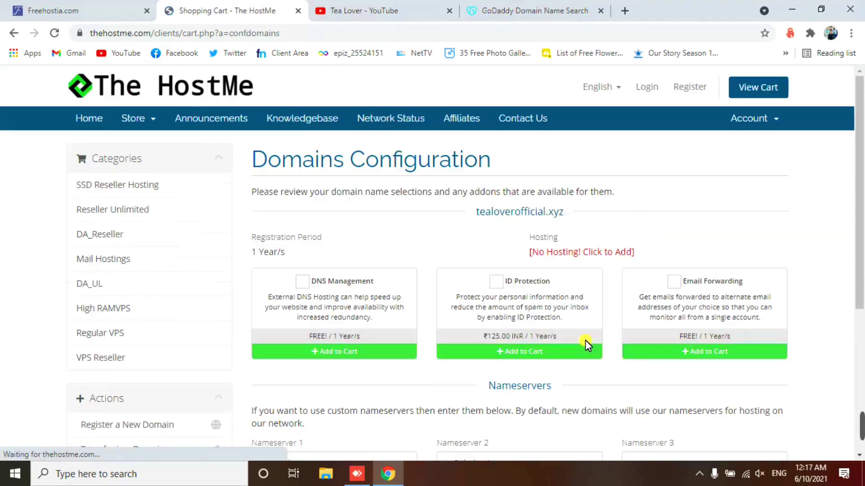
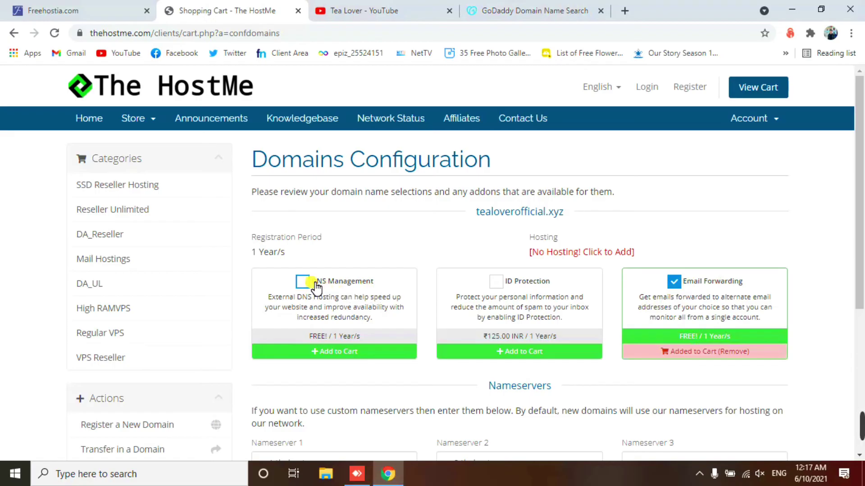
Step: Review the Nameserver 1 and Nameserver 2 entries in the configuration of tealoverofficial.xyz
scroll(517, 253, down, 3)
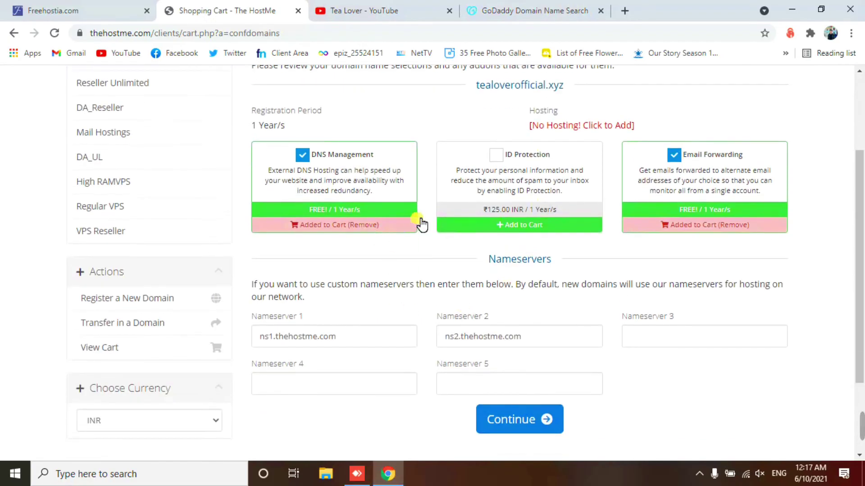
drag(373, 339, 268, 341)
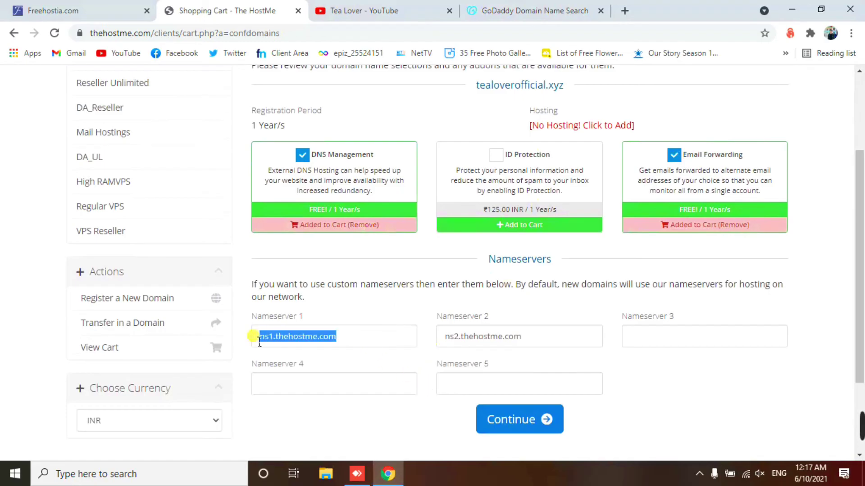
click(257, 357)
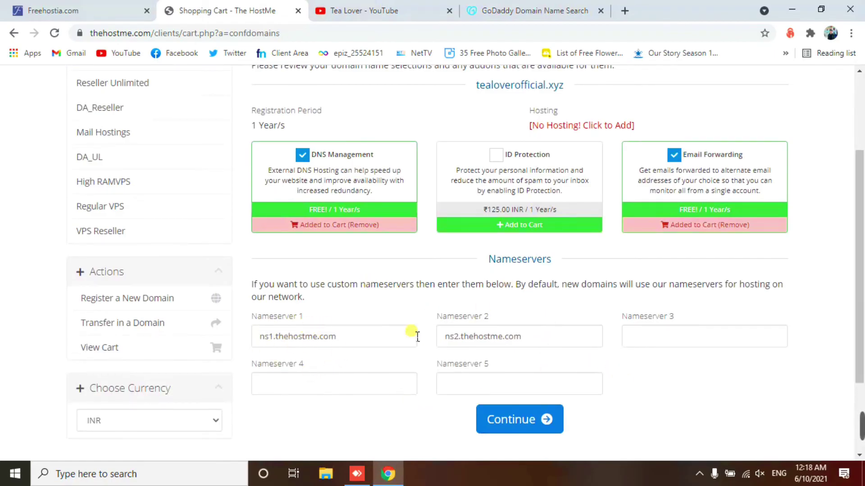
click(37, 9)
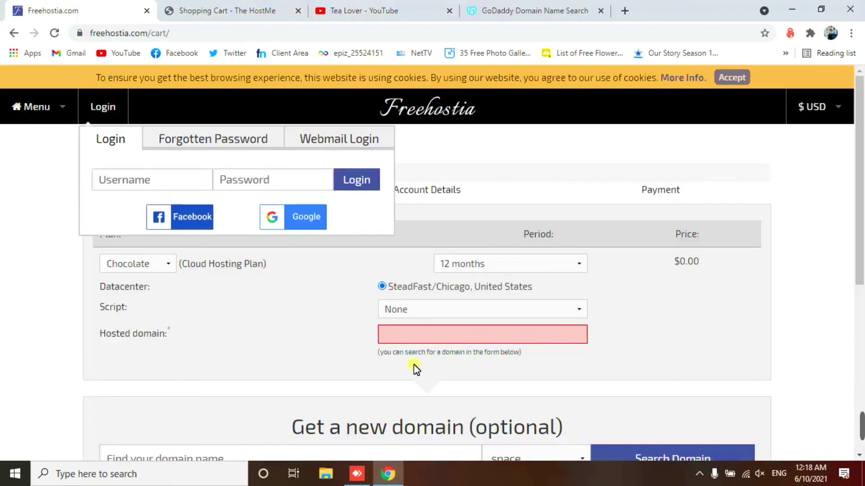
key(ctrl+shift+Tab)
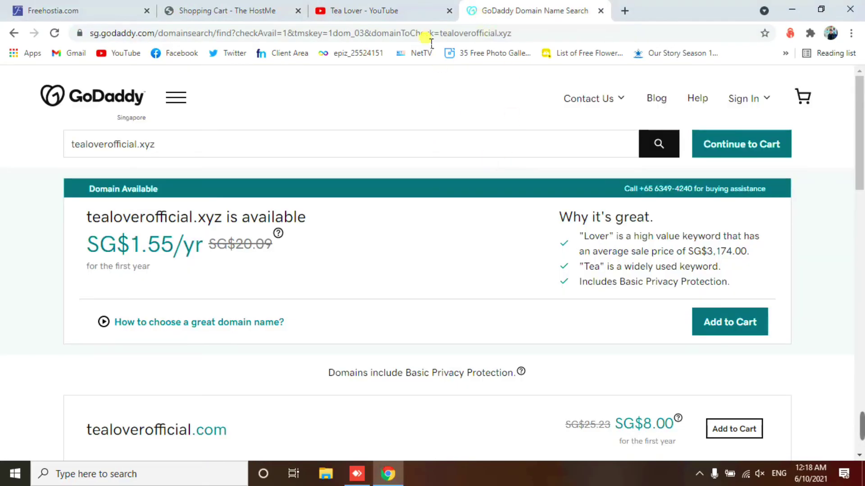
click(367, 11)
click(223, 10)
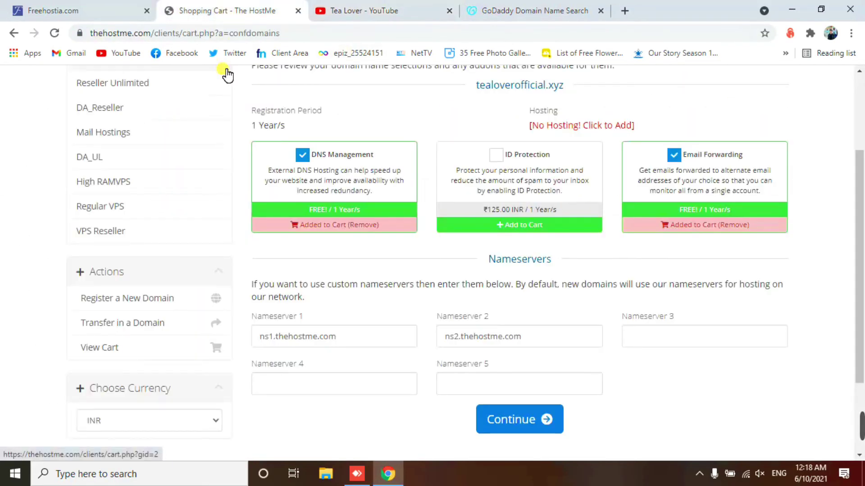
Step: Keep the default nameservers for tealoverofficial.xyz and continue to the order review
triple_click(353, 341)
click(422, 346)
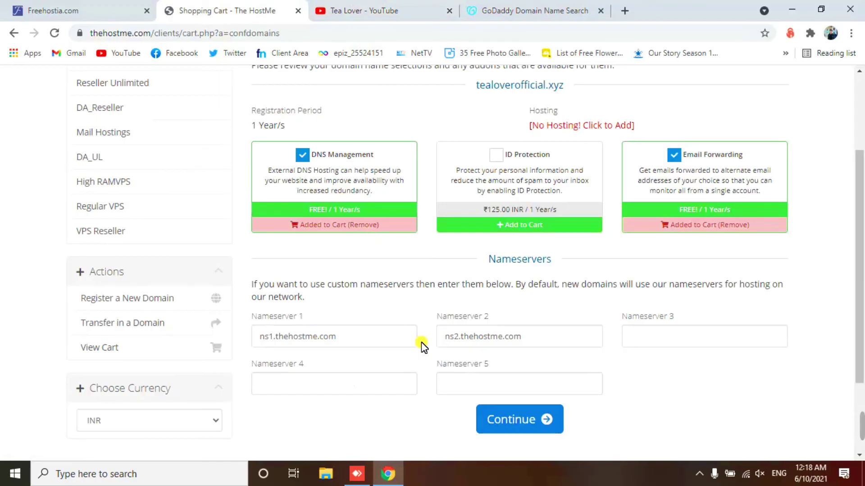
click(508, 425)
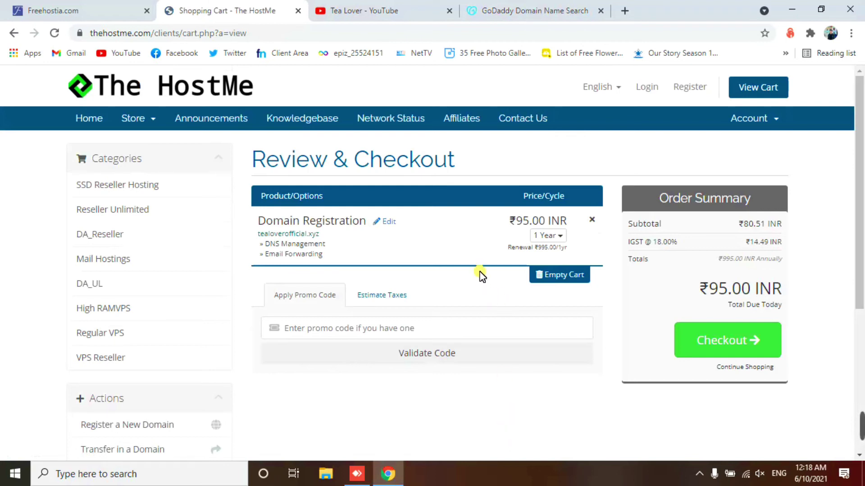
Step: Check the registration price of tealoverofficial.xyz and the promo code options in the cart, and proceed to checkout
drag(508, 221, 560, 220)
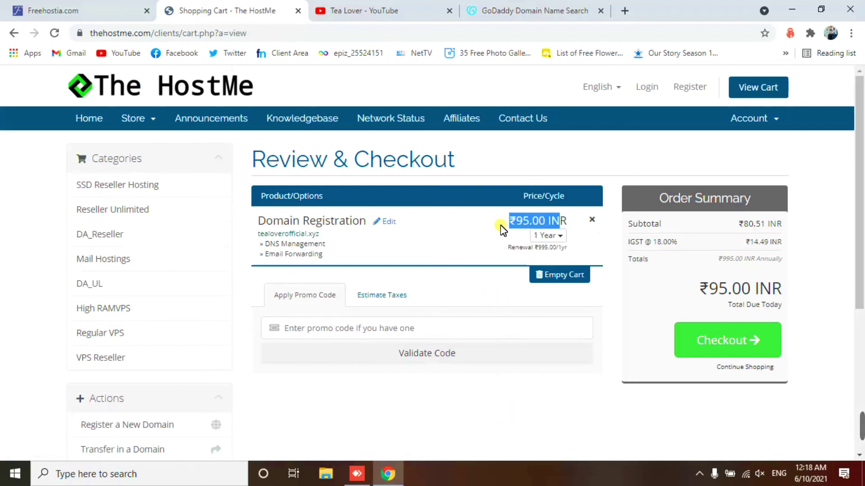
click(459, 239)
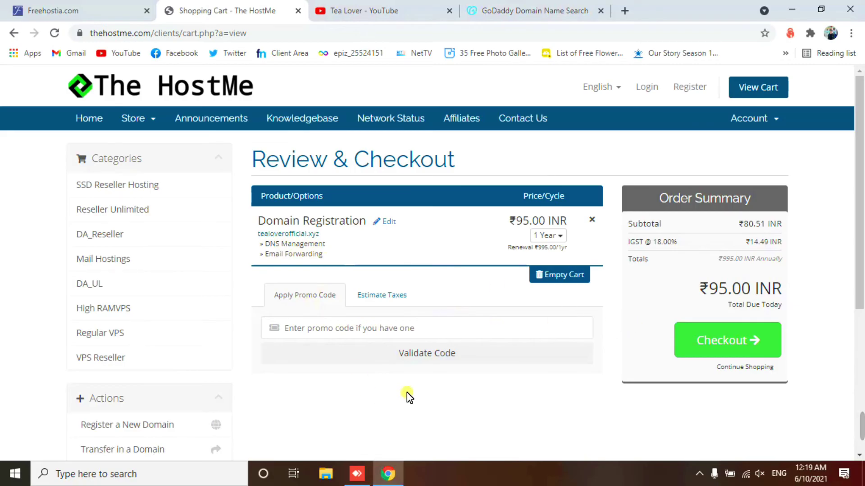
click(357, 328)
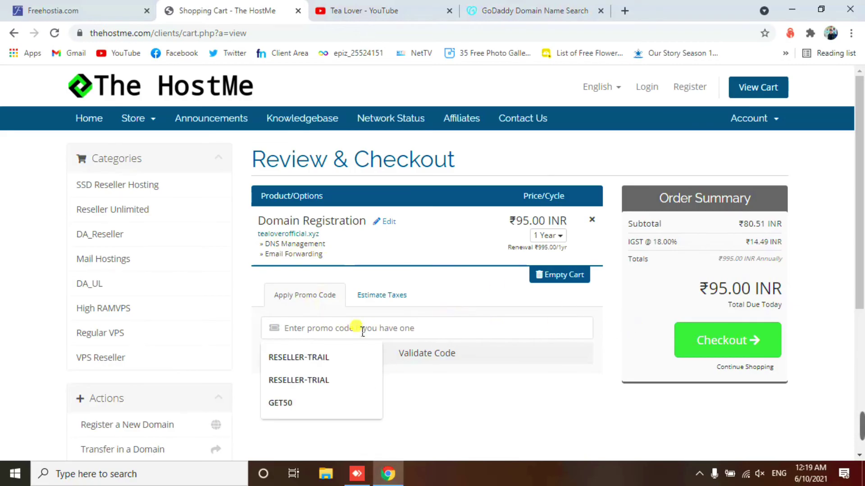
click(497, 416)
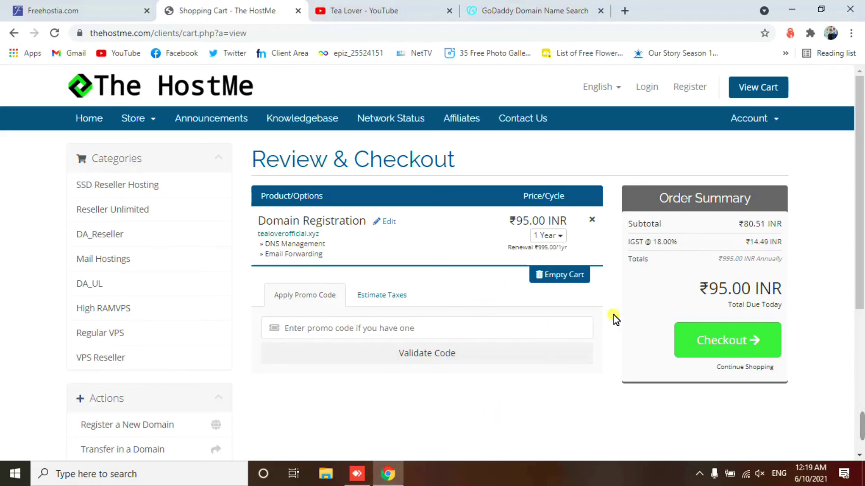
click(734, 347)
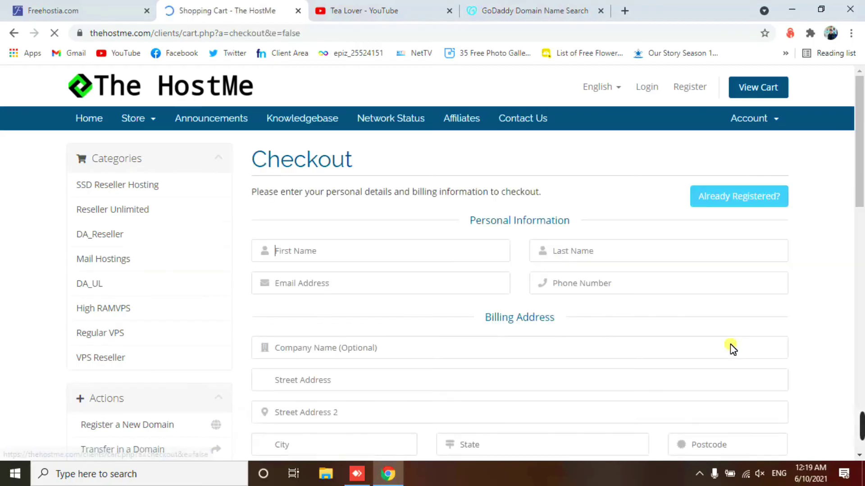
Step: Examine the checkout form's billing, registrant, account security and payment method sections down to the order completion
scroll(671, 303, down, 7)
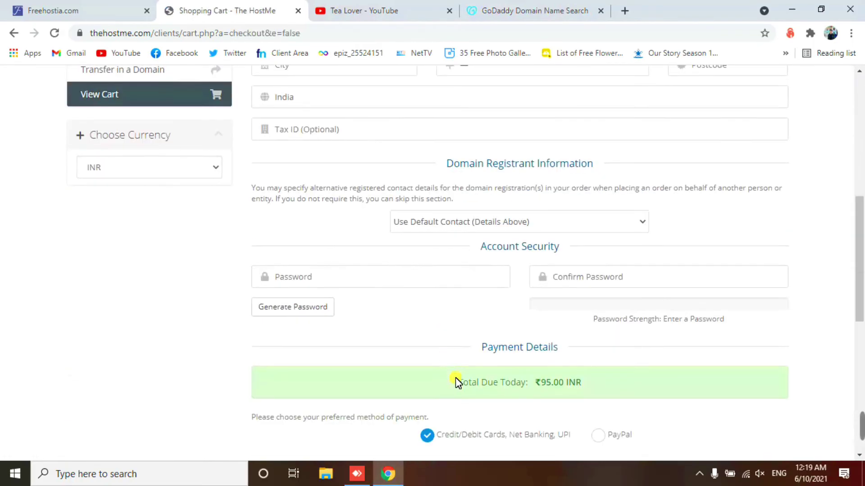
scroll(454, 381, down, 5)
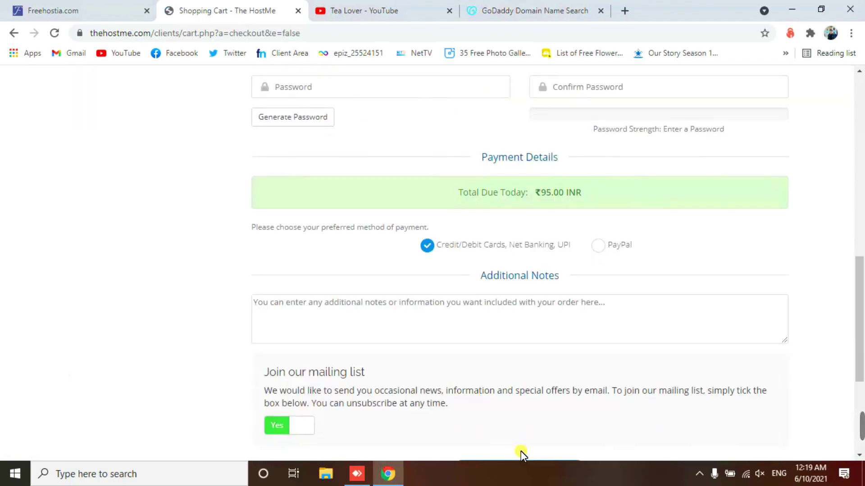
scroll(479, 327, down, 1)
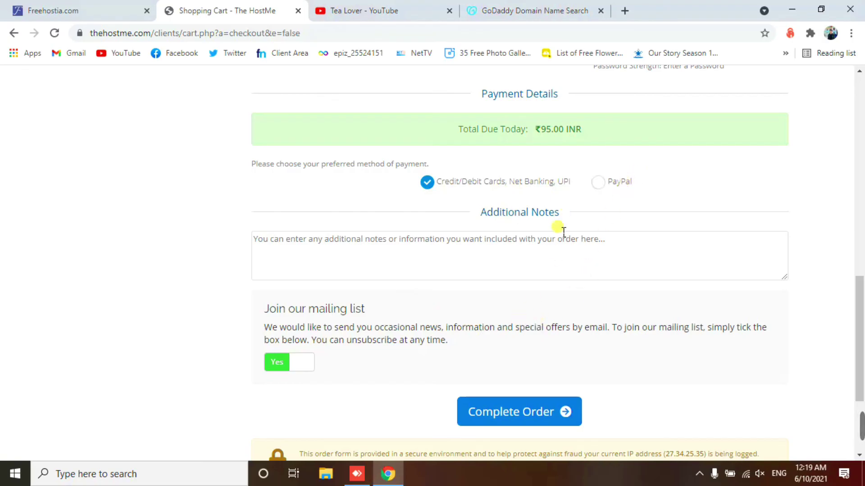
click(598, 182)
click(495, 189)
scroll(475, 228, up, 7)
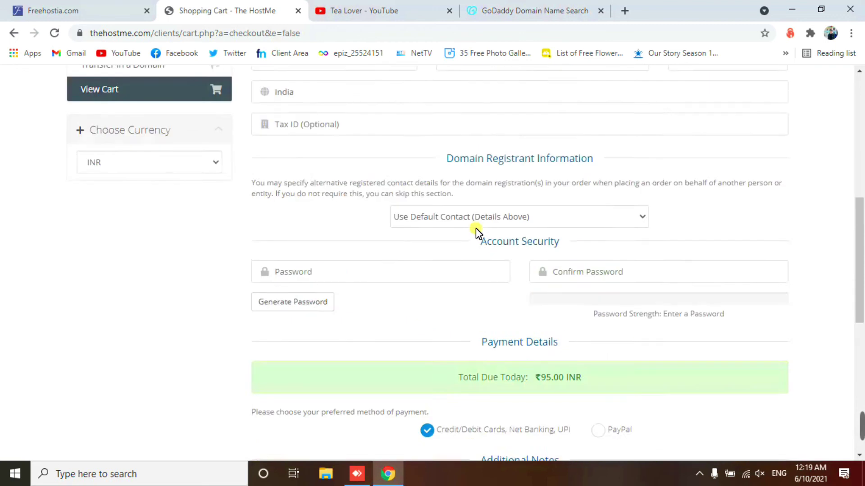
scroll(276, 223, down, 6)
scroll(426, 252, up, 8)
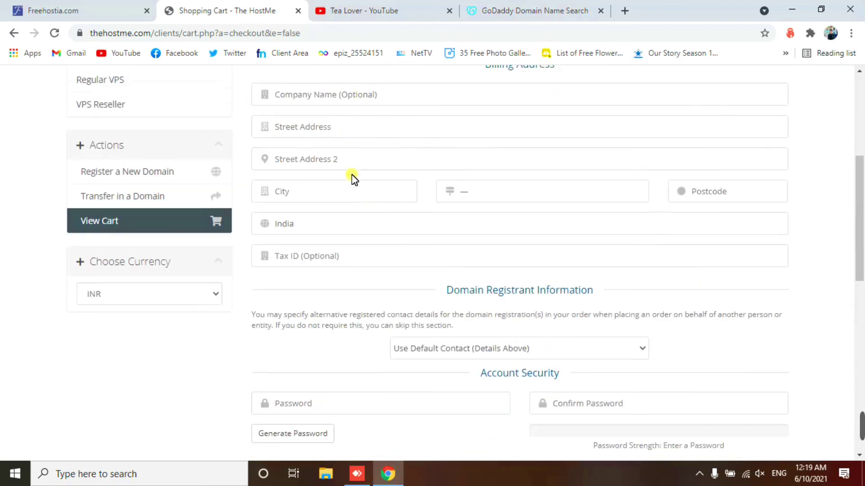
scroll(376, 191, down, 10)
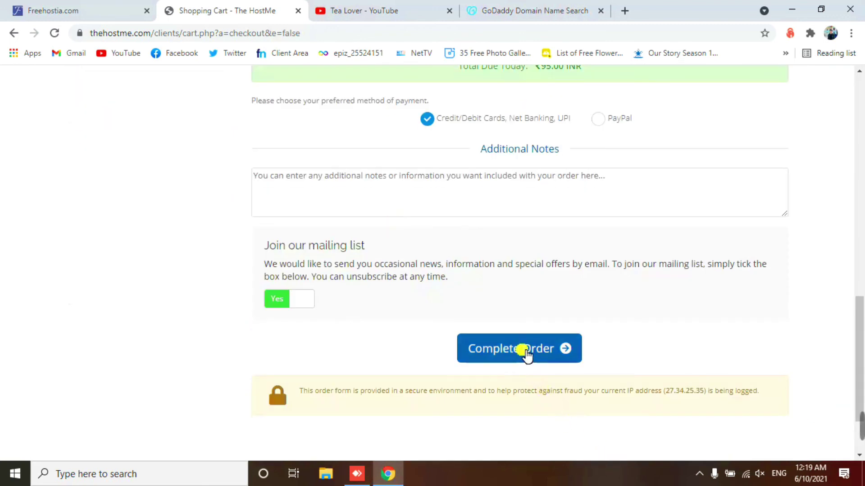
click(474, 354)
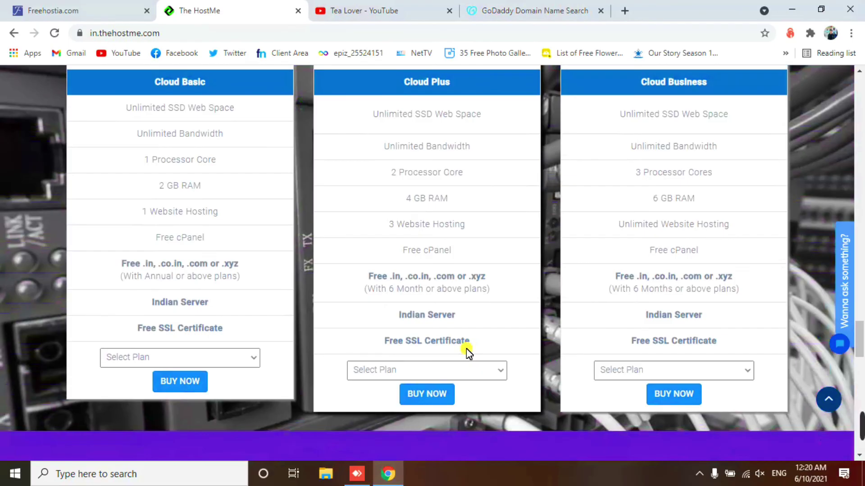
Step: Compare The HostMe's cloud, unlimited and web hosting plans, and check the .xyz domain price on its home page
scroll(469, 354, up, 1)
scroll(468, 351, up, 1)
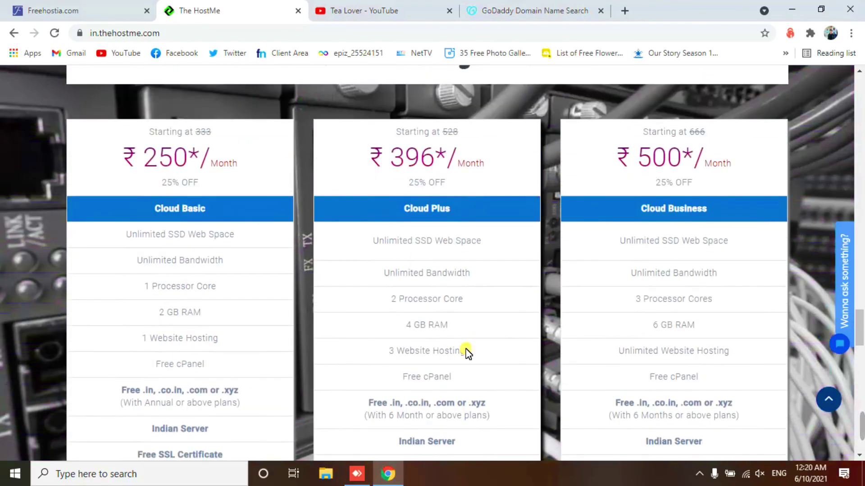
scroll(606, 321, up, 5)
scroll(608, 322, up, 6)
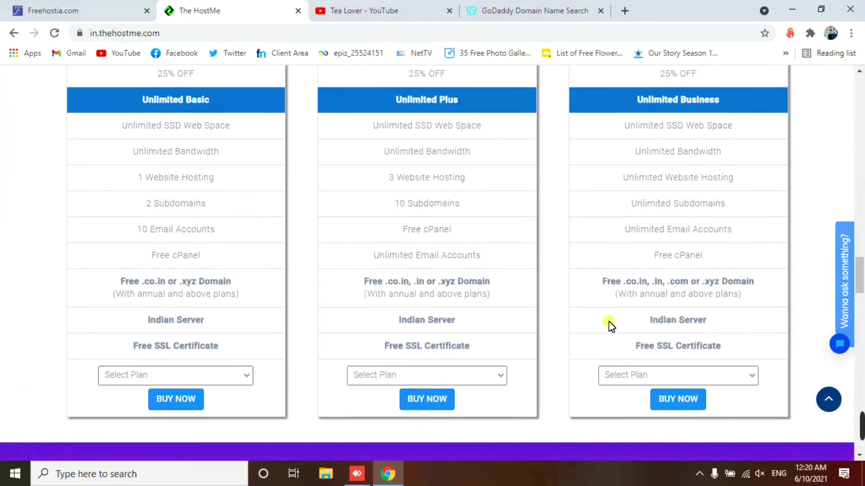
scroll(585, 313, up, 2)
scroll(566, 306, up, 1)
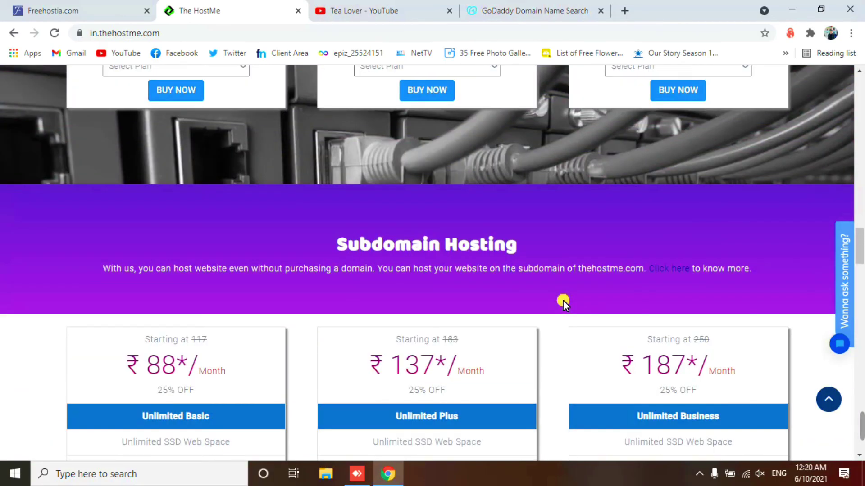
scroll(428, 270, up, 1)
scroll(430, 306, down, 1)
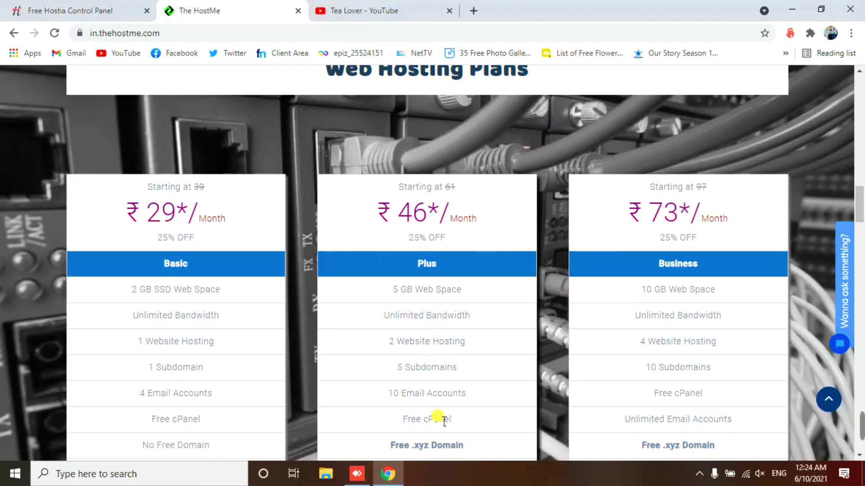
scroll(437, 416, up, 15)
scroll(753, 366, down, 3)
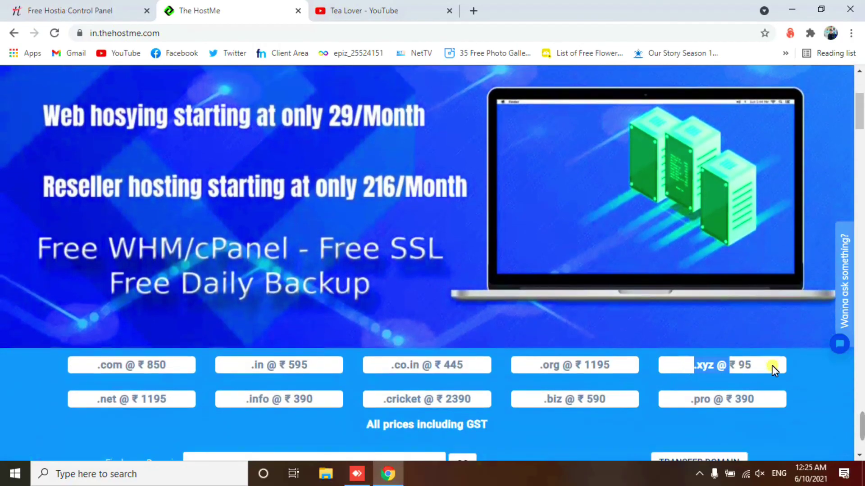